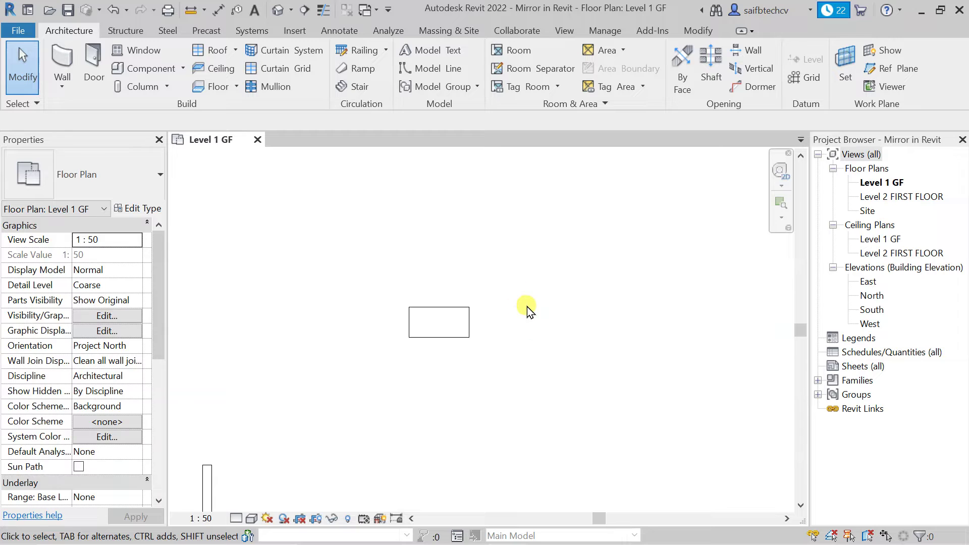
Start a linear array of the desk with Group and Associate and Constrain turned off and the number set to 5
left_click(689, 35)
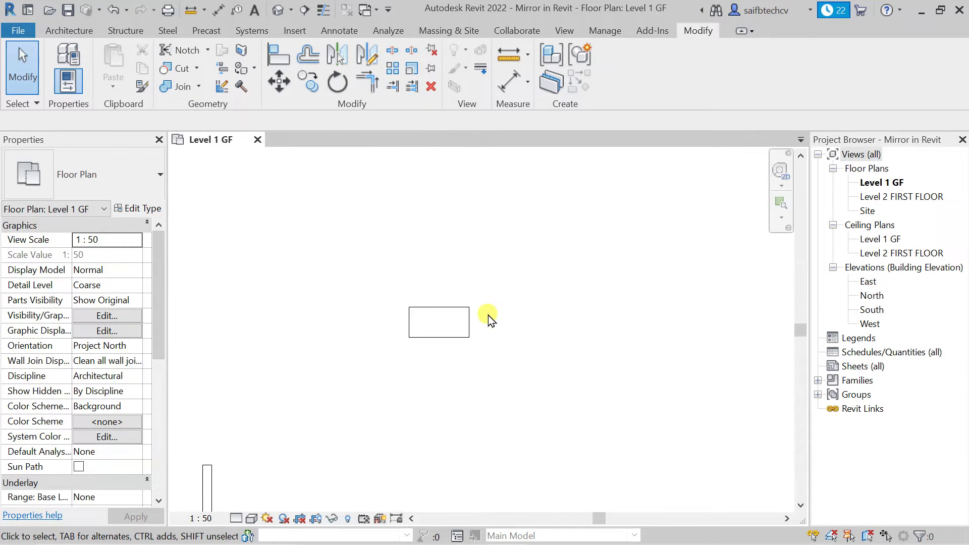
scroll(465, 325, "up", 1)
left_click(429, 339)
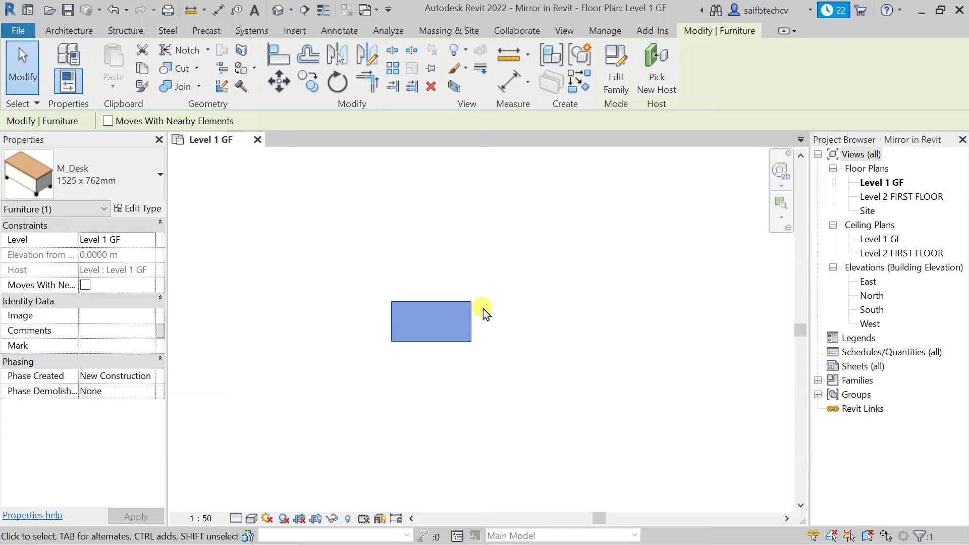
key("a")
key("r")
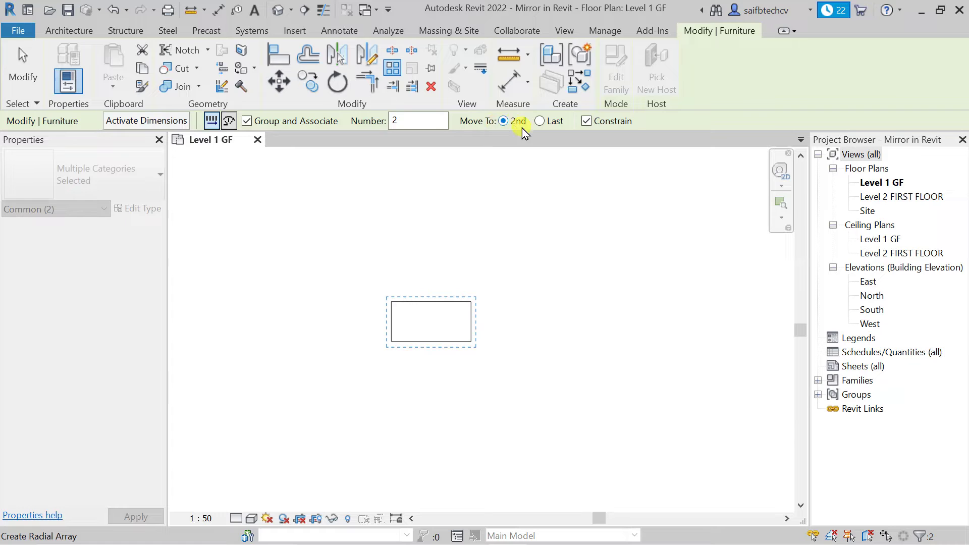
left_click(584, 121)
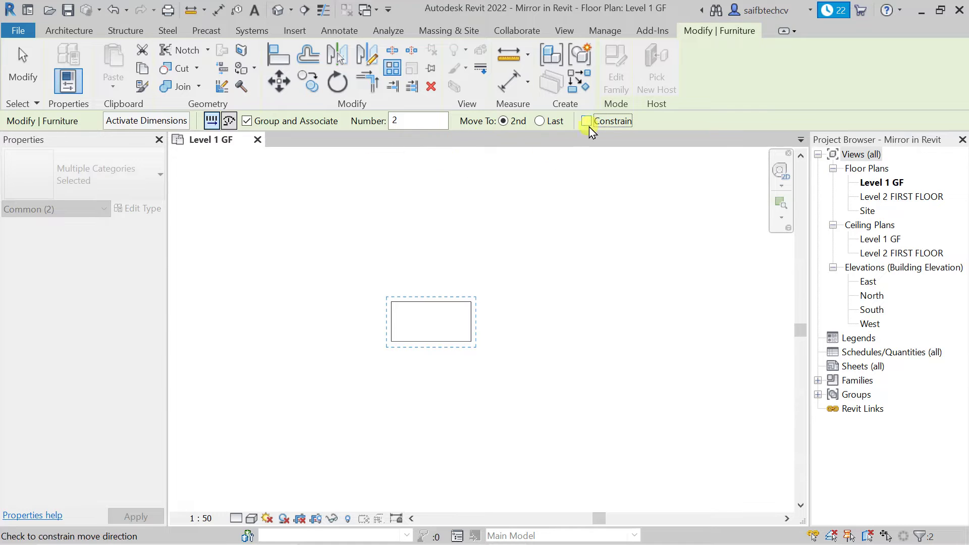
left_click(286, 125)
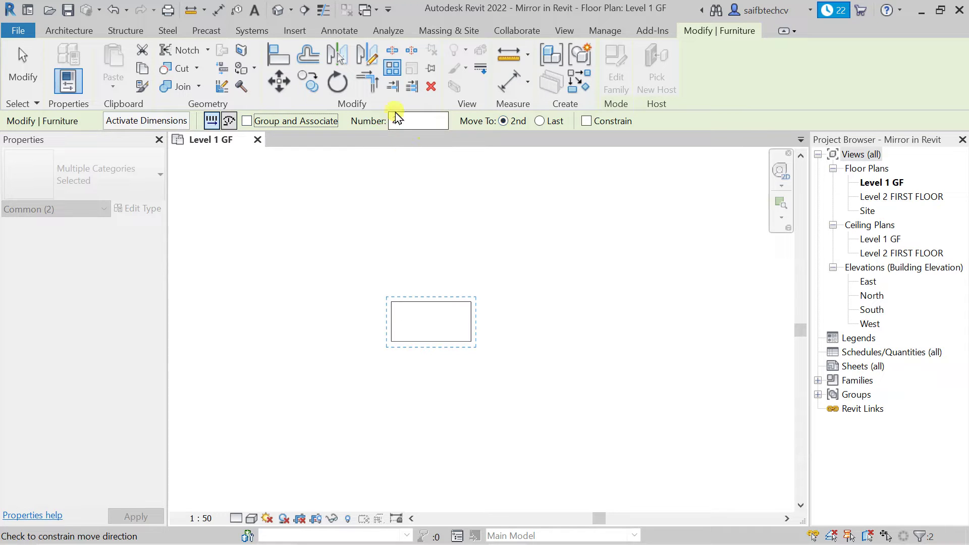
left_click_drag(406, 123, 374, 126)
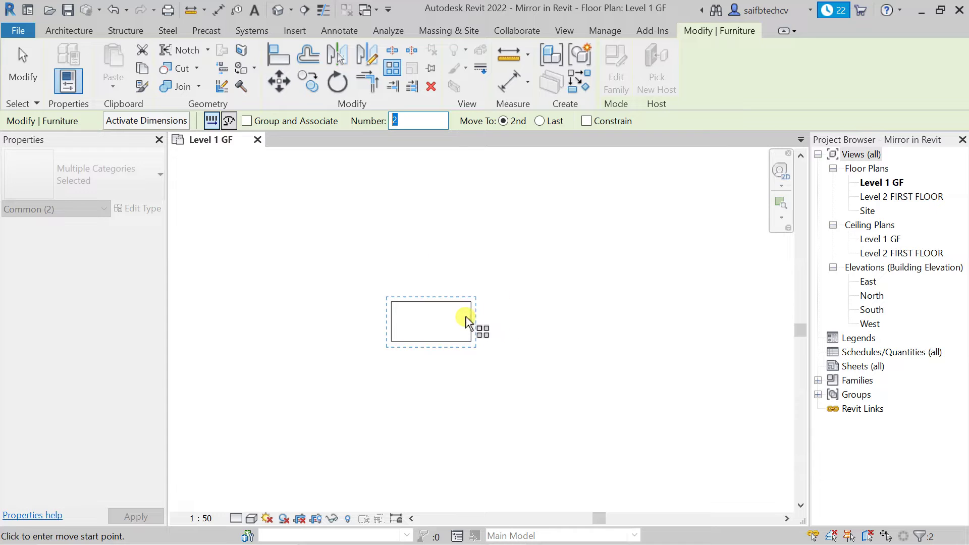
type("5")
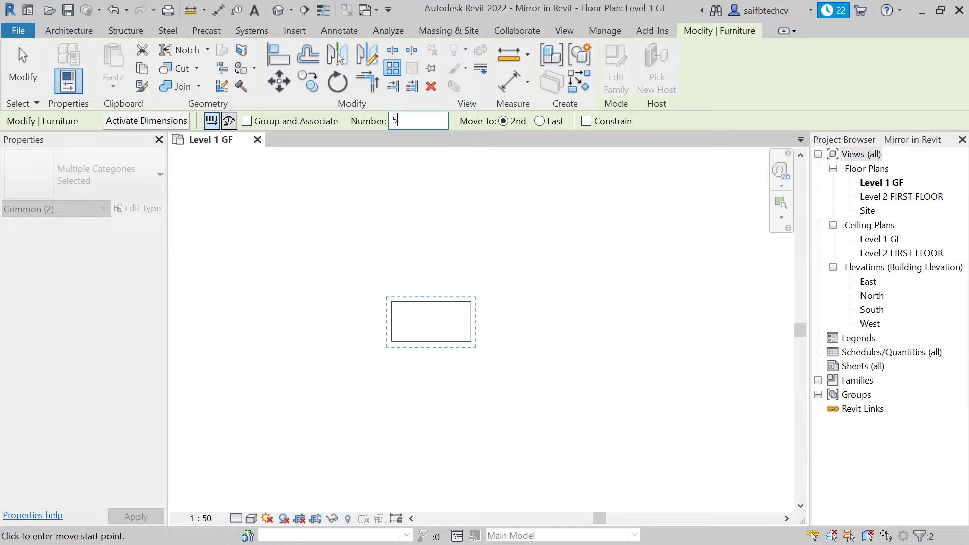
Place the array horizontally to the right of the desk at 2 m spacing and select the last desk in the row
left_click(468, 341)
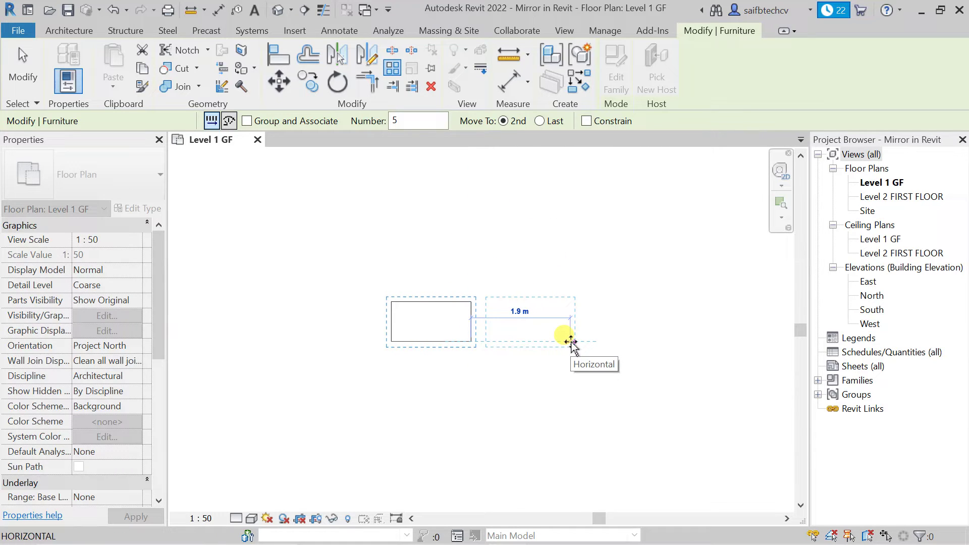
type("2")
key("Return")
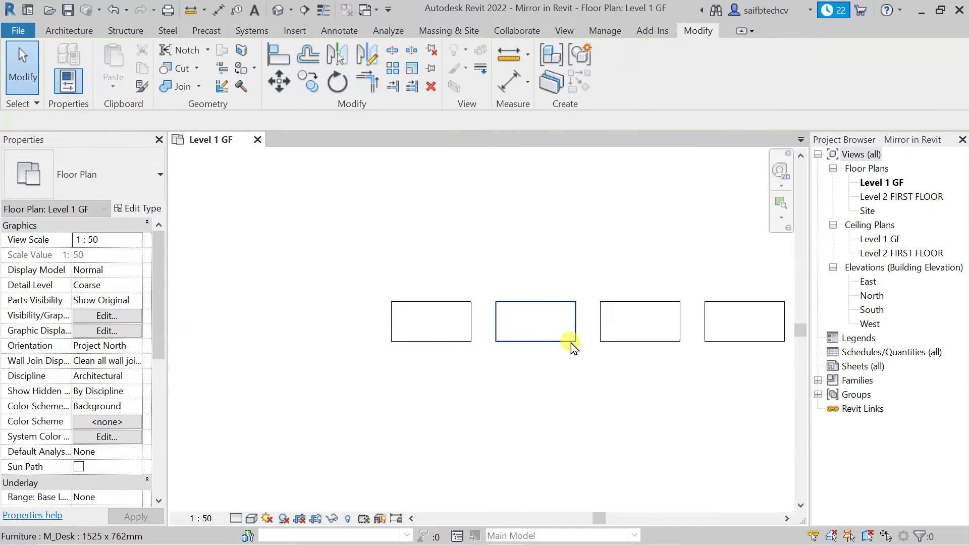
scroll(570, 343, "down", 4)
middle_click_drag(659, 341, 487, 342)
scroll(487, 342, "up", 3)
scroll(488, 344, "up", 1)
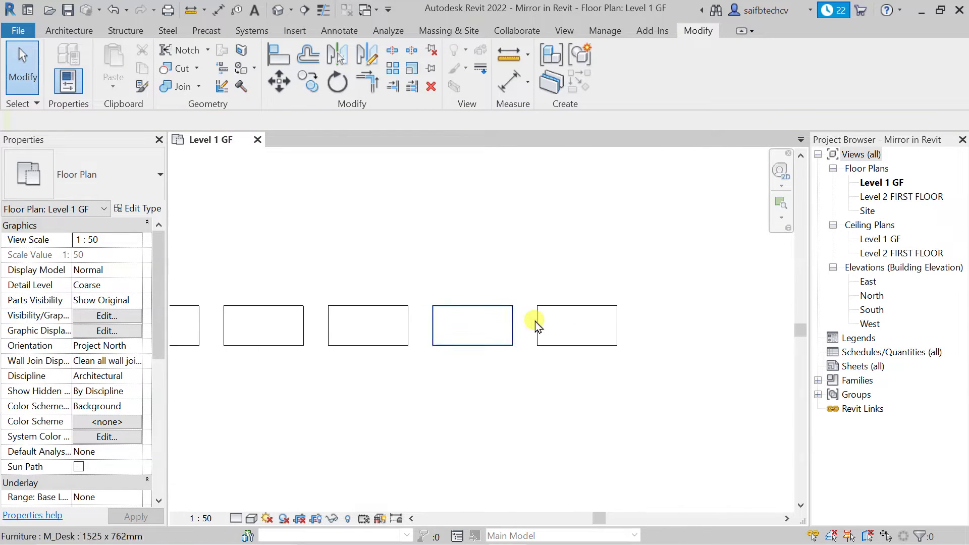
left_click(554, 311)
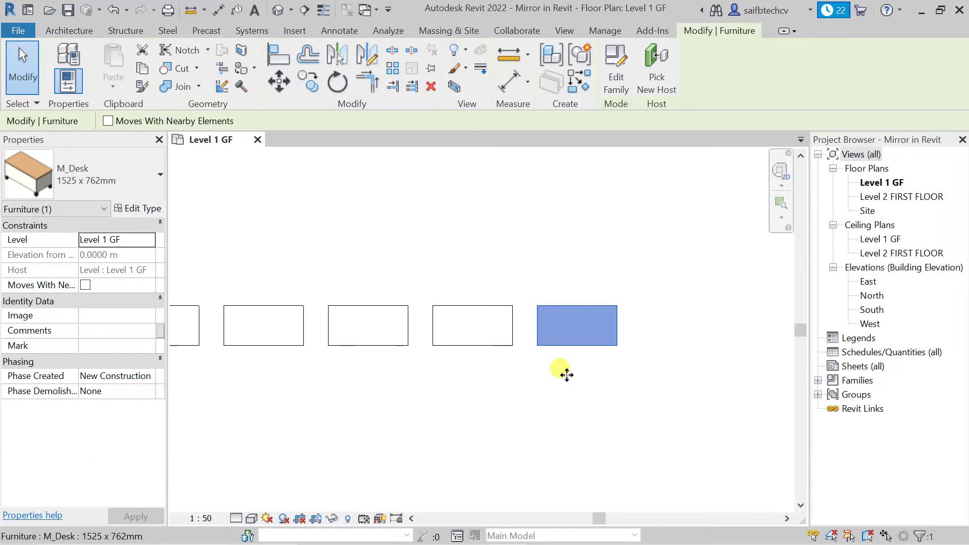
scroll(368, 358, "down", 2)
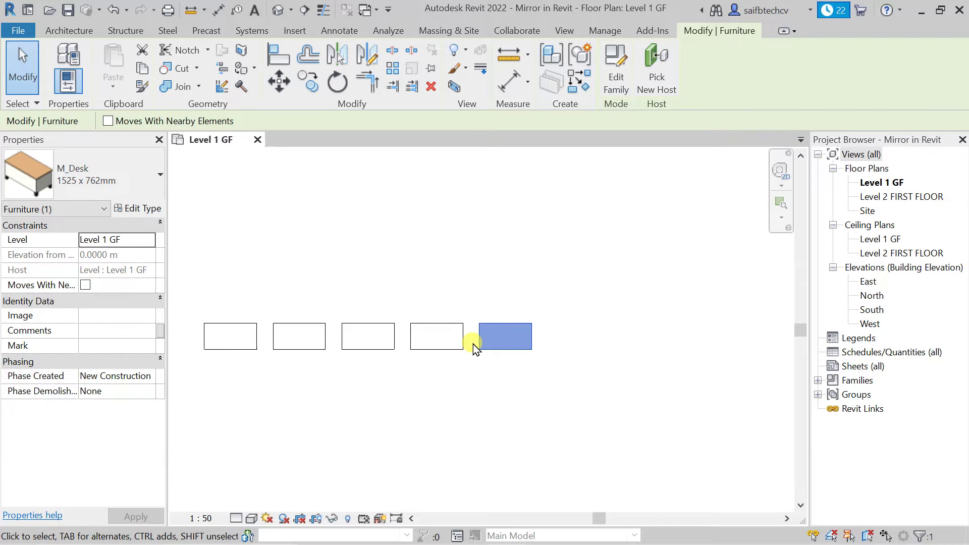
scroll(475, 348, "down", 2)
middle_click_drag(377, 363, 411, 372)
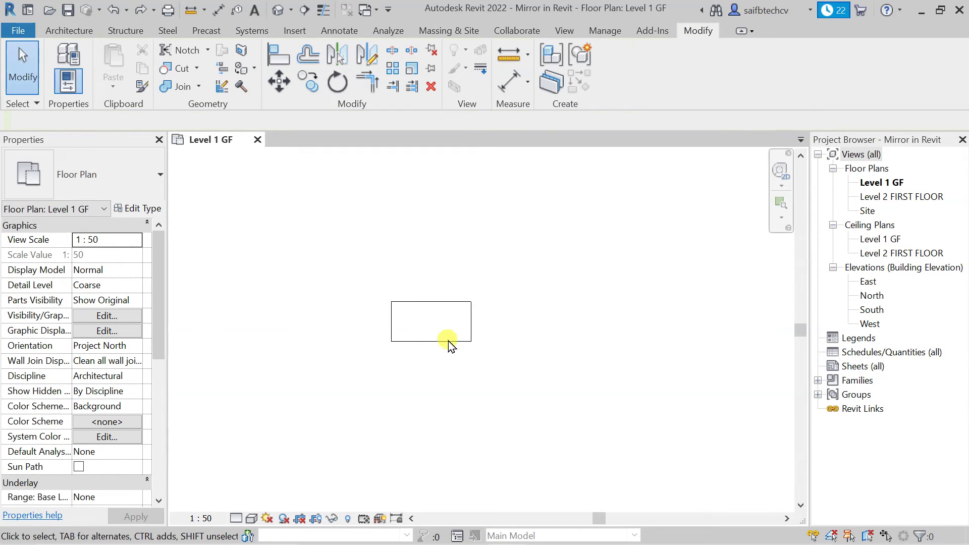
Start an ungrouped linear array of the single desk with 10 items and Move To set to Last
left_click(446, 341)
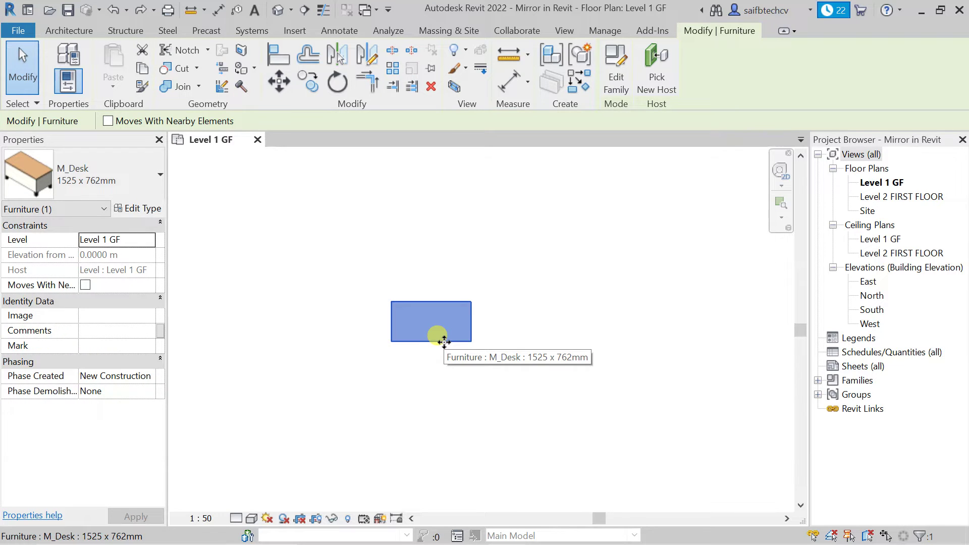
key("a")
key("r")
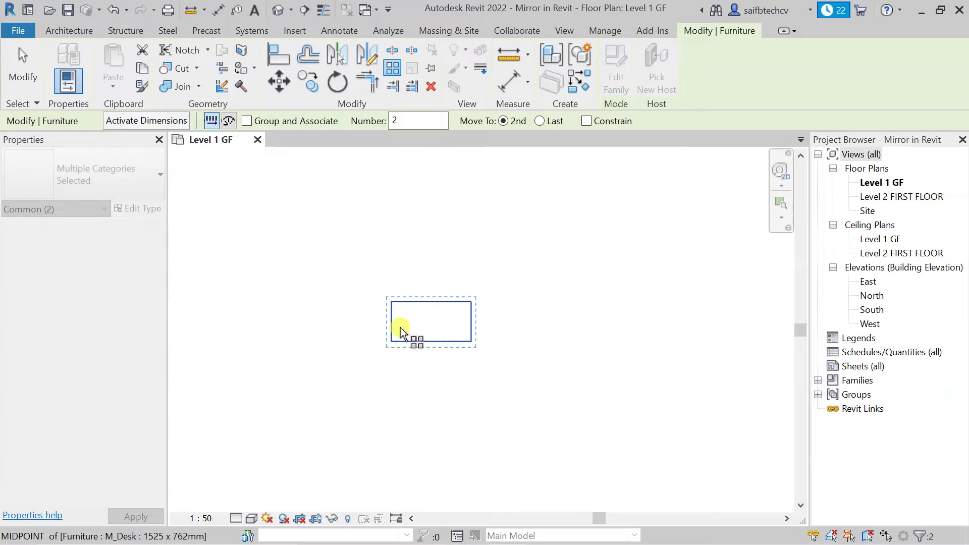
left_click(540, 123)
left_click_drag(429, 123, 387, 122)
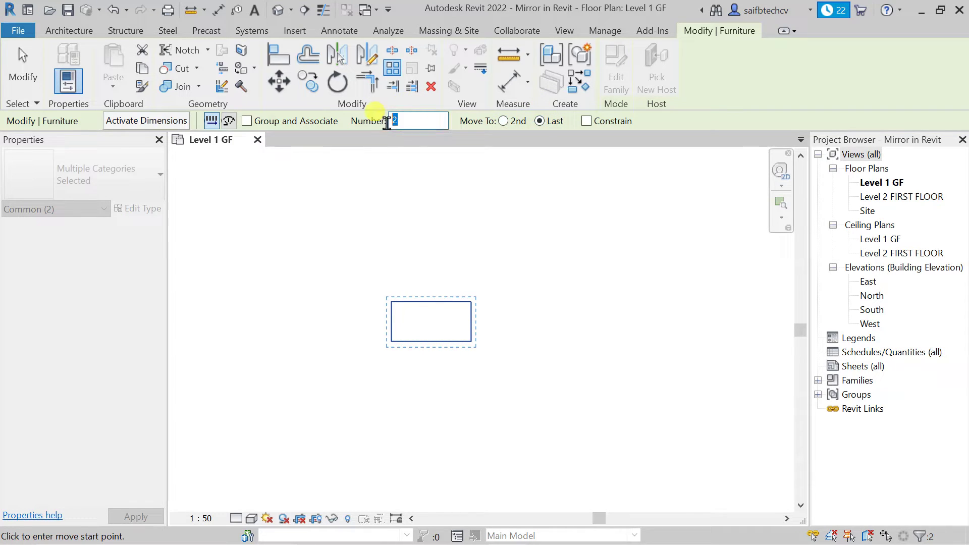
type("10")
scroll(478, 191, "down", 2)
middle_click_drag(592, 219, 471, 253)
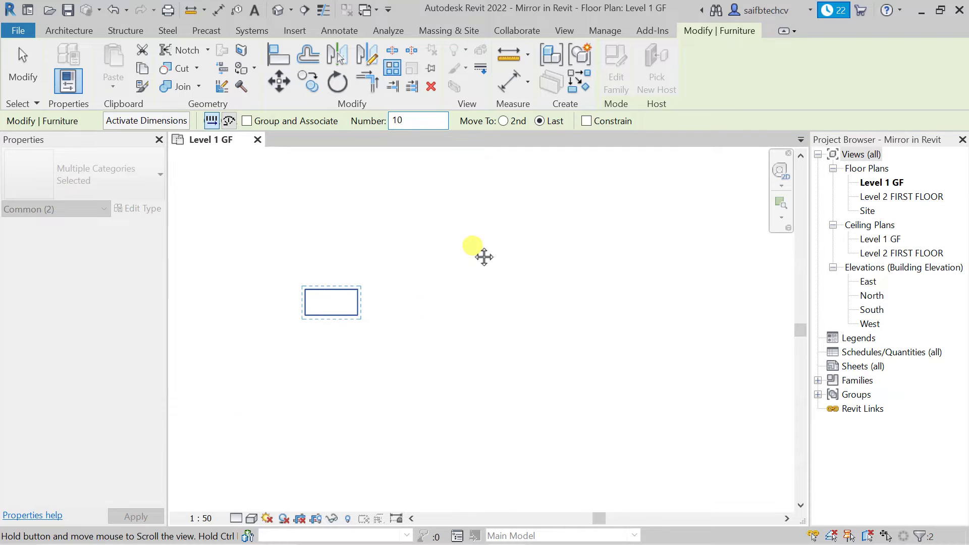
Place the array's last desk 15 m horizontally to the right, measured from the original desk's lower-right corner
left_click(359, 315)
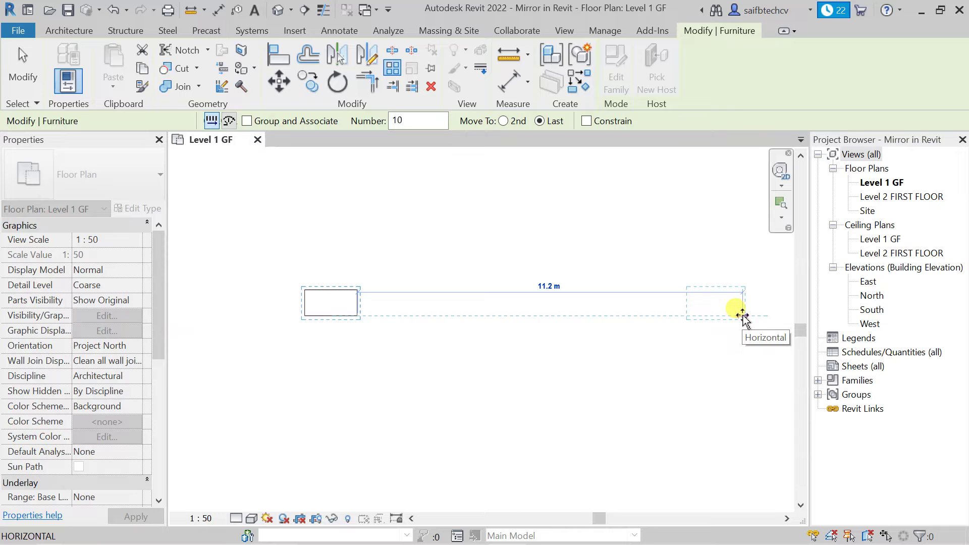
type("15")
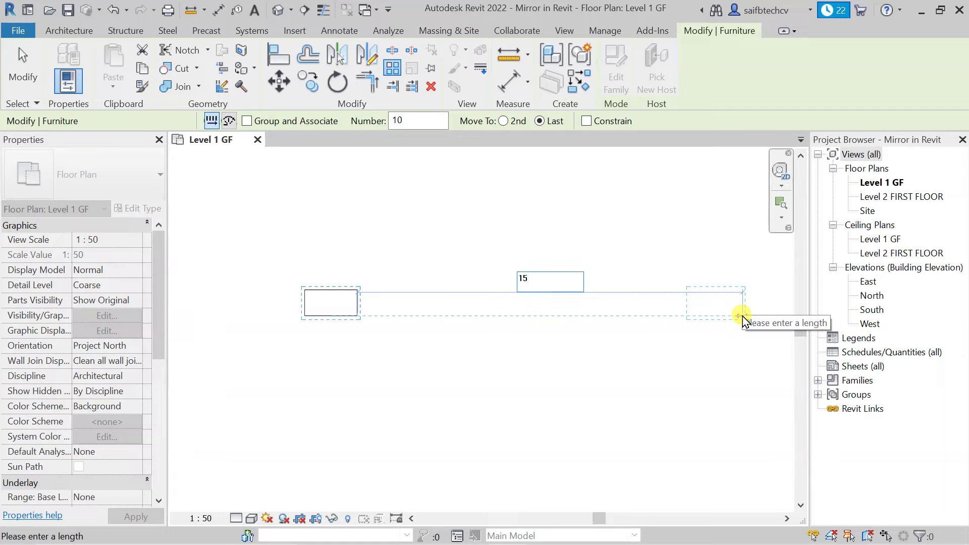
key("Return")
middle_click_drag(656, 353, 486, 370)
middle_click_drag(413, 378, 532, 381)
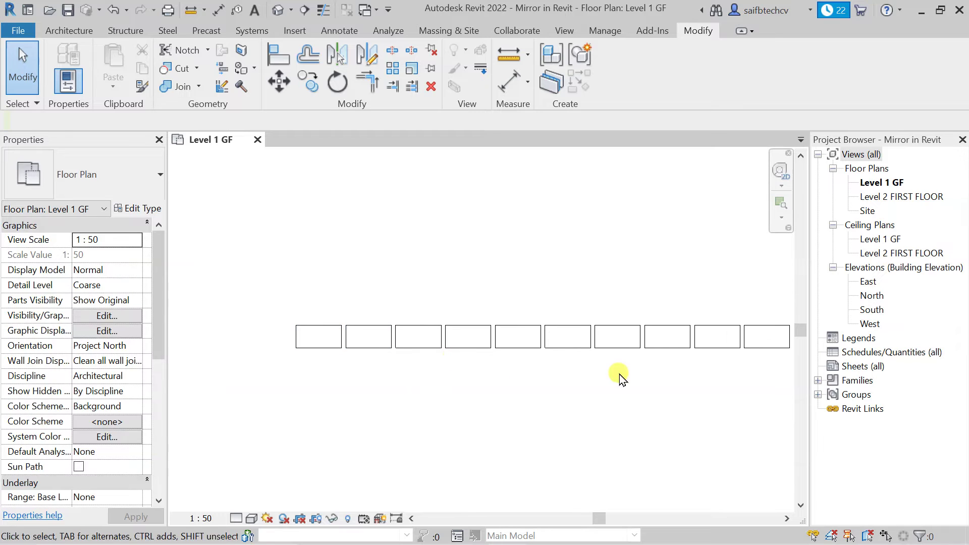
middle_click_drag(620, 376, 536, 386)
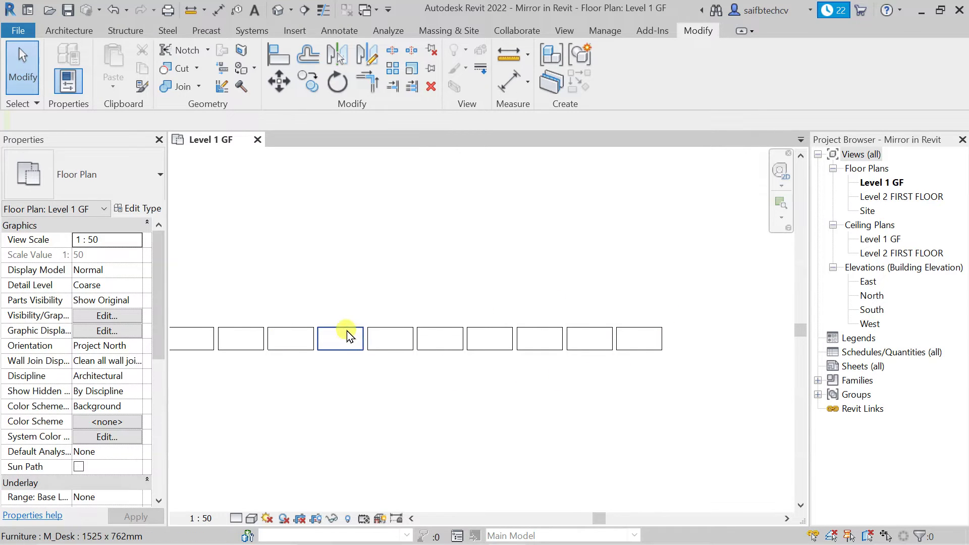
Move the last three desks out of the row individually: the tenth up, the ninth down and the eighth slightly up
scroll(353, 337, "down", 1)
left_click(578, 338)
left_click_drag(575, 343, 576, 272)
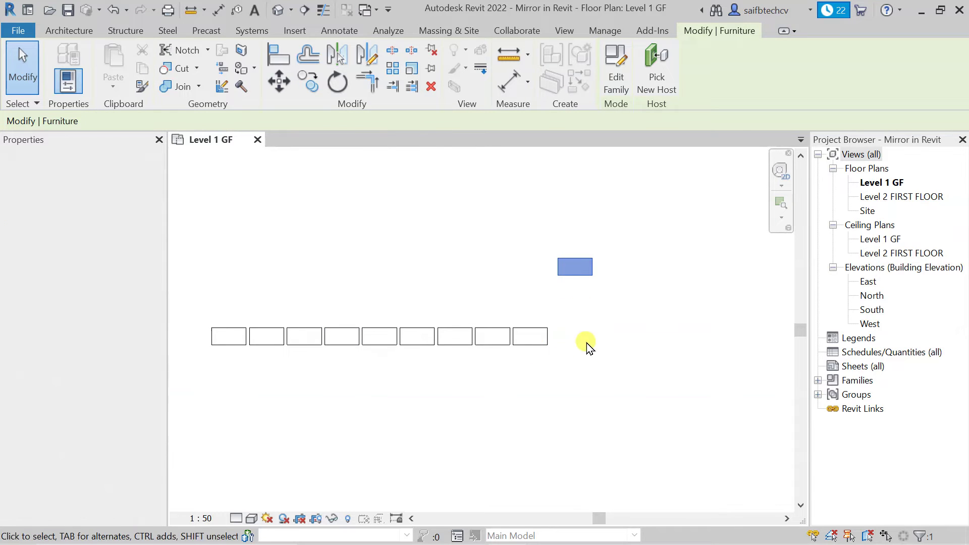
left_click(529, 338)
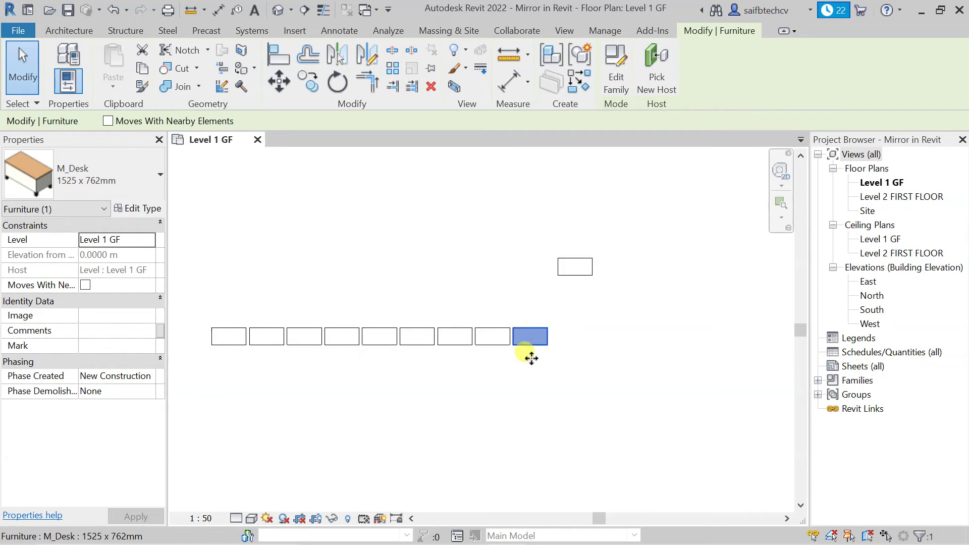
left_click_drag(529, 339, 529, 398)
left_click(495, 338)
left_click_drag(495, 339, 492, 297)
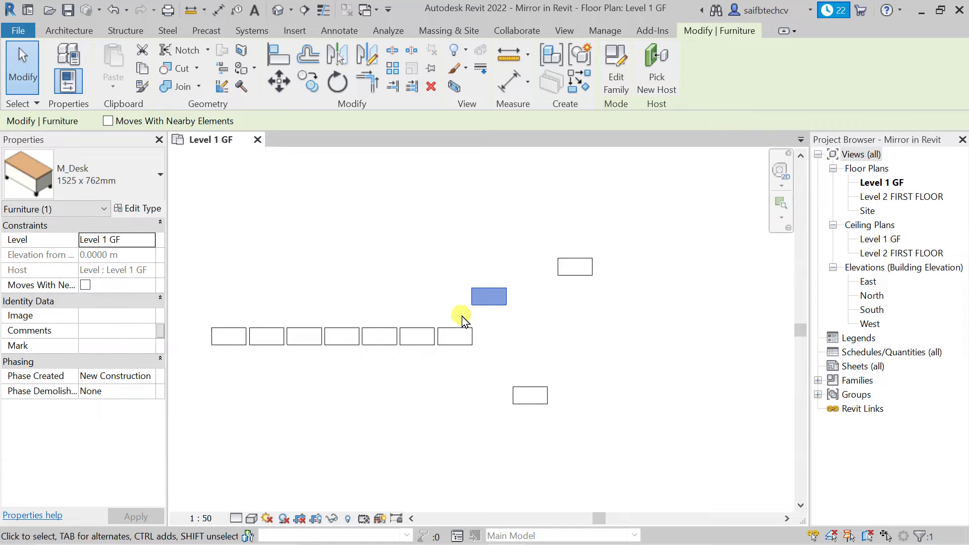
Start an array of the desk moved just above the row's end, with Group and Associate turned on
key("a")
key("r")
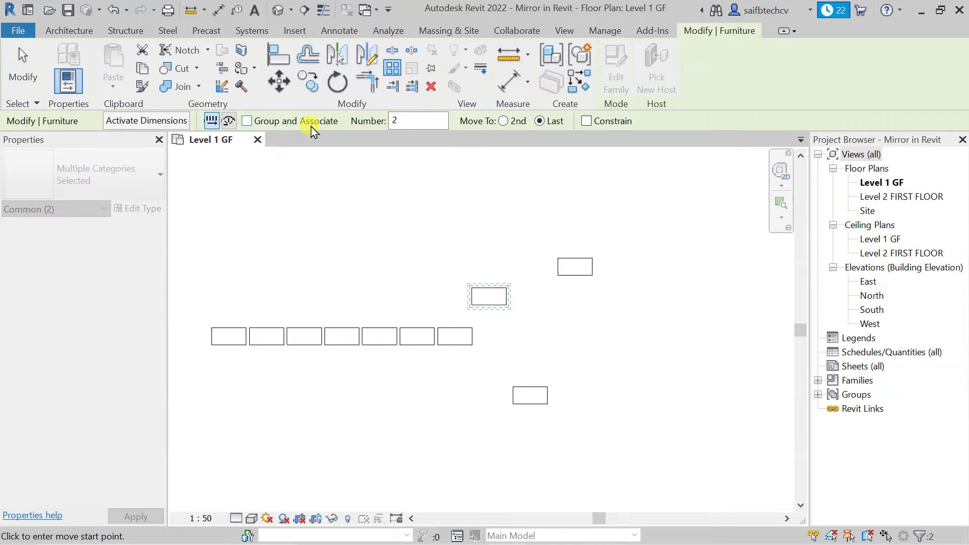
left_click(255, 122)
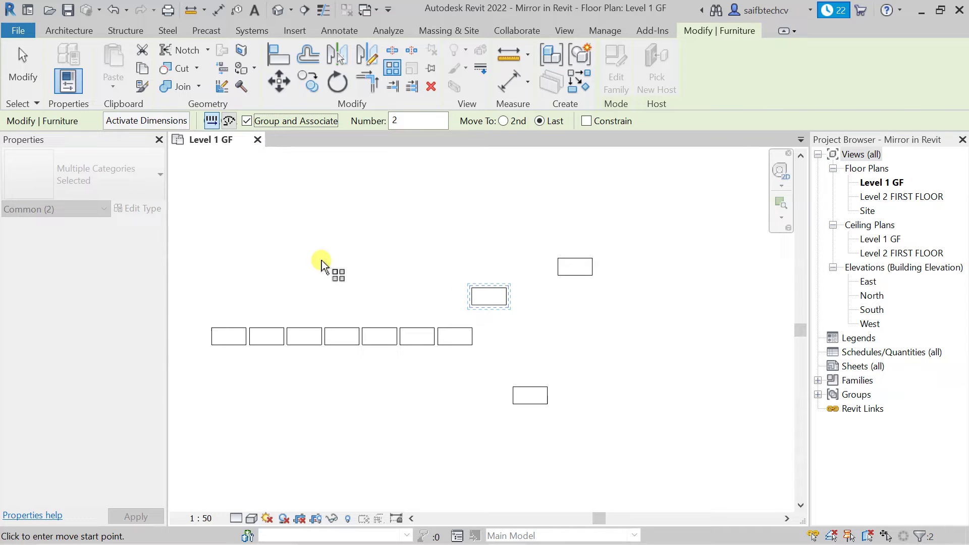
Place a two-item grouped array horizontally to the right of that desk, keeping the array count at 2
left_click(506, 297)
left_click(506, 296)
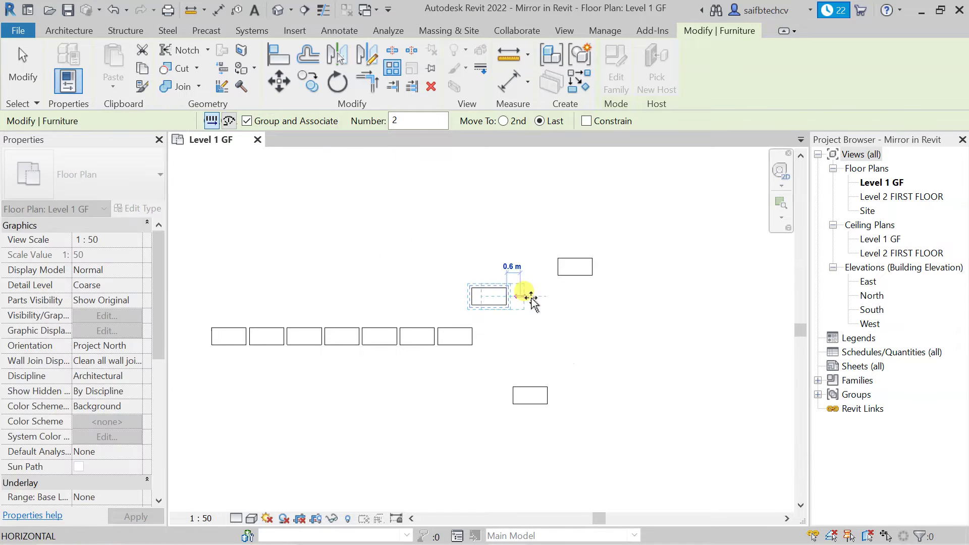
left_click(605, 299)
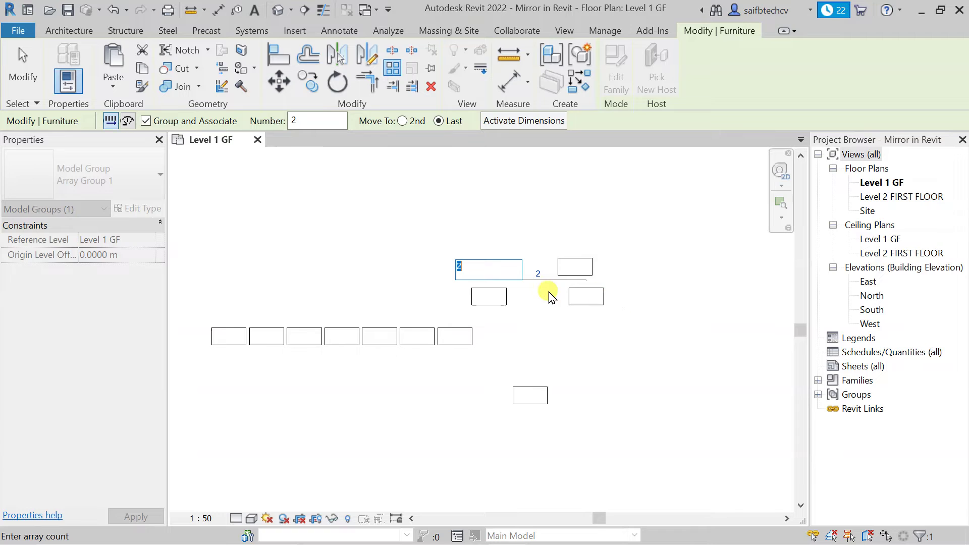
key("Return")
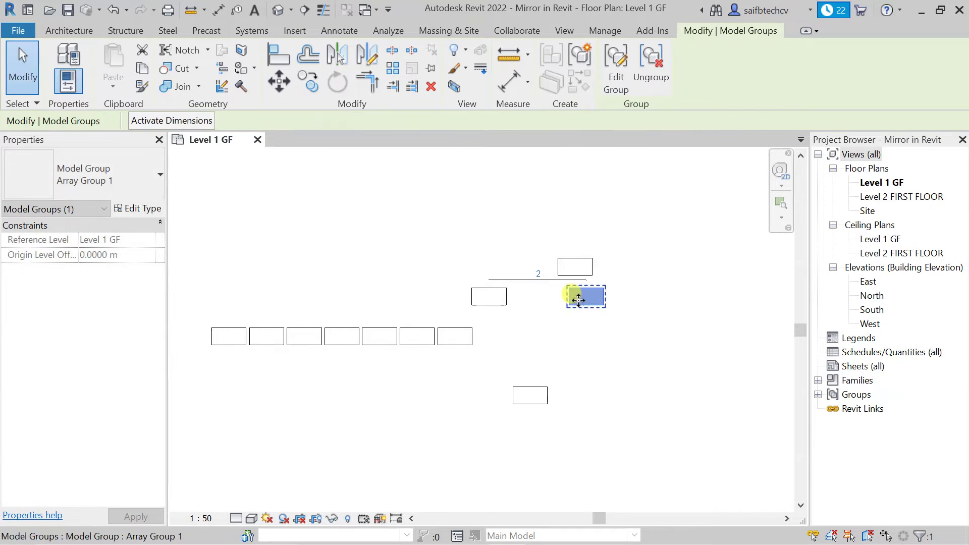
Move the grouped array's second desk straight down, undo the move and reselect that desk
left_click_drag(585, 316, 586, 371)
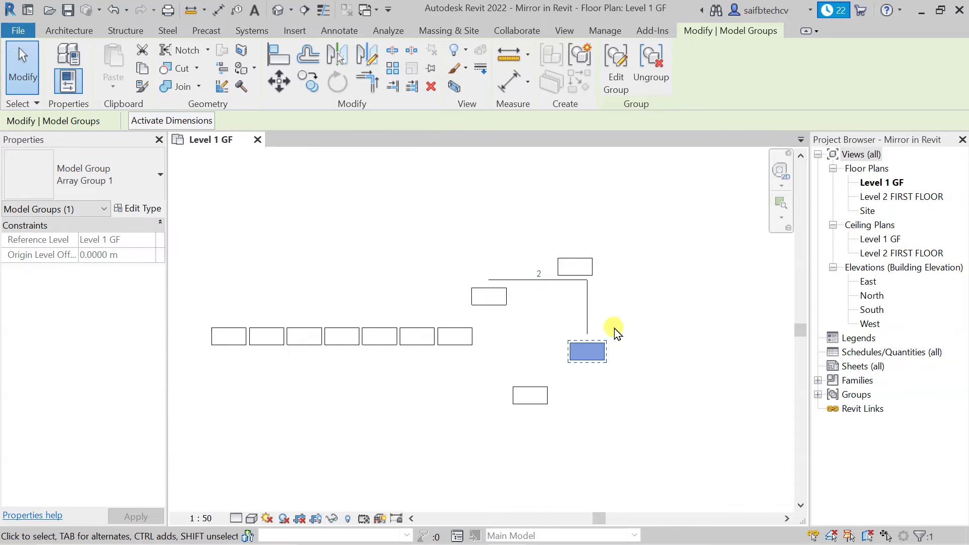
key("ctrl+z")
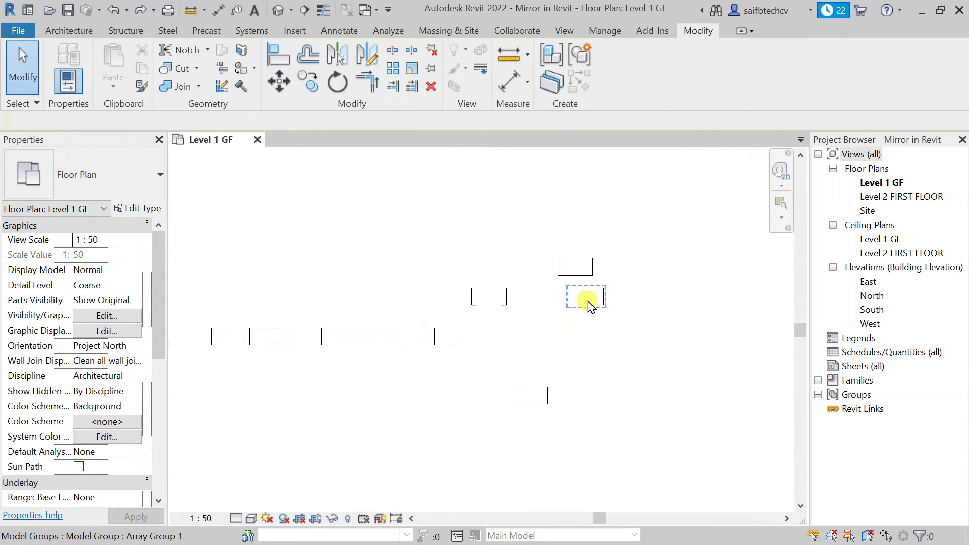
left_click(585, 297)
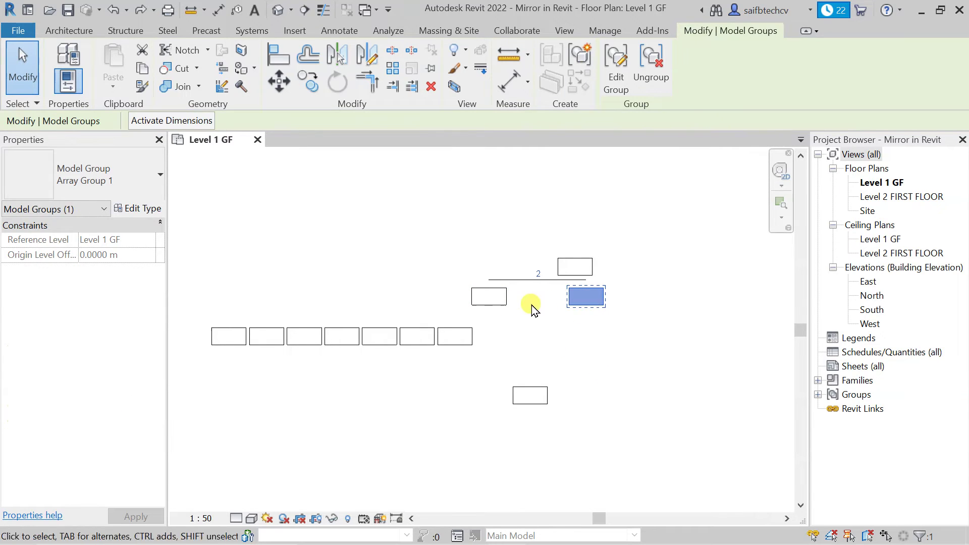
left_click(566, 305)
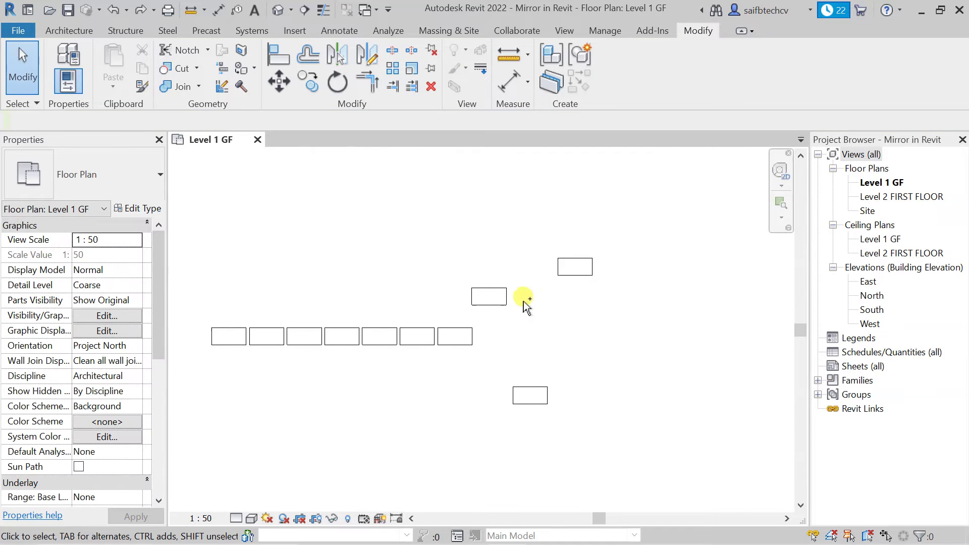
Array the desk just above the row's end horizontally to the right as five grouped items, with spacing set by the 2nd item
left_click(497, 298)
key("a")
key("r")
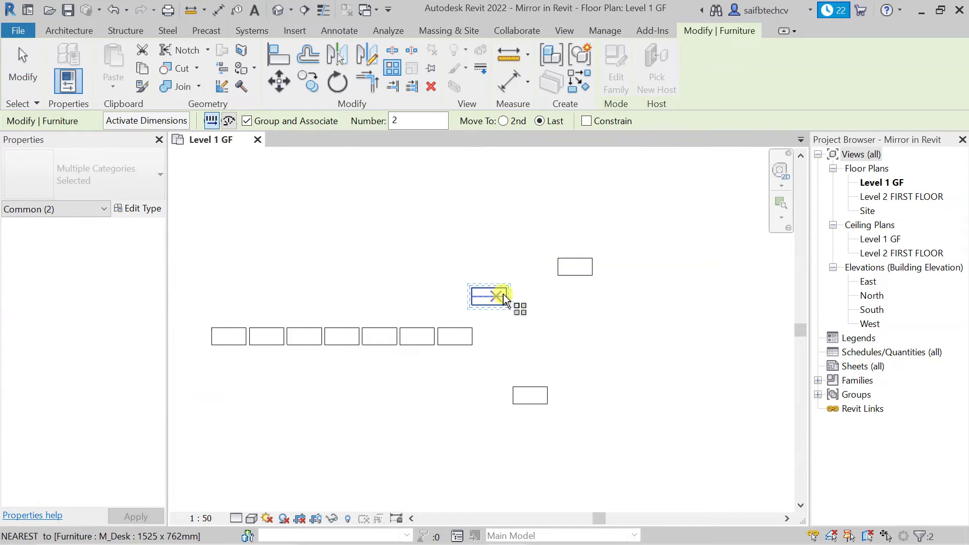
double_click(417, 120)
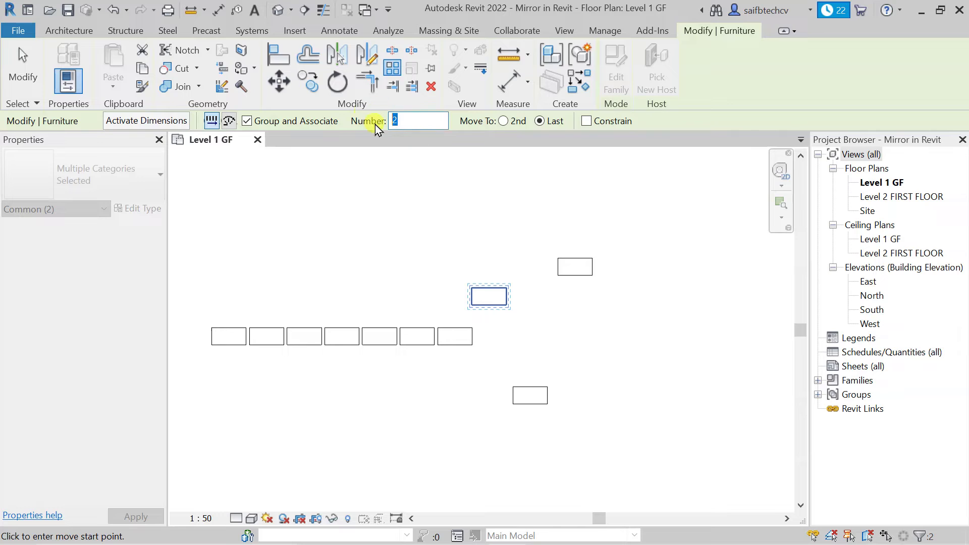
type("5")
left_click(502, 122)
left_click(510, 306)
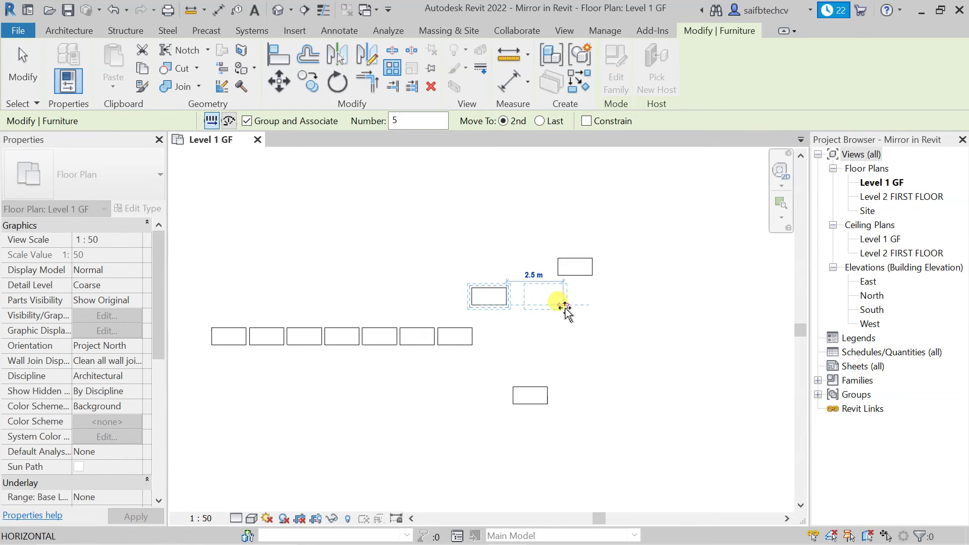
left_click(572, 305)
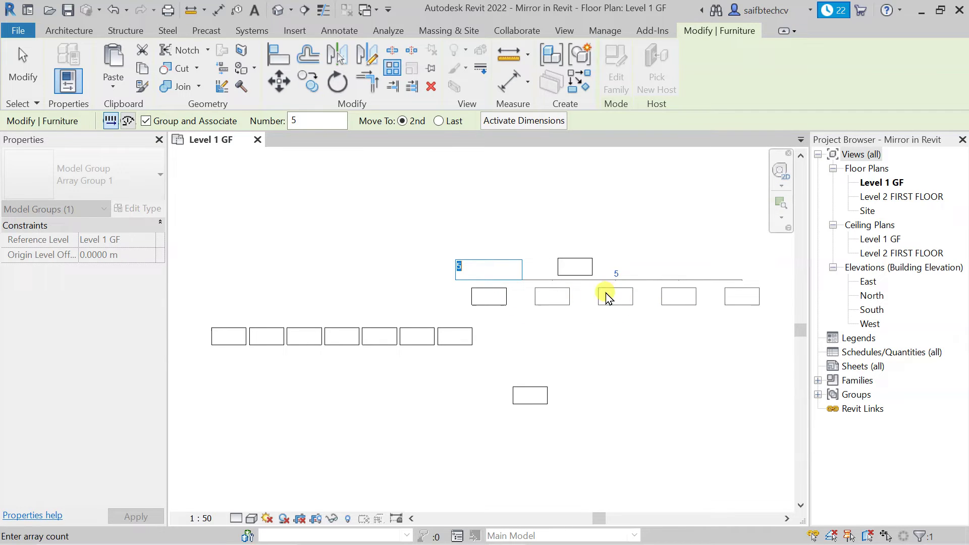
key("Return")
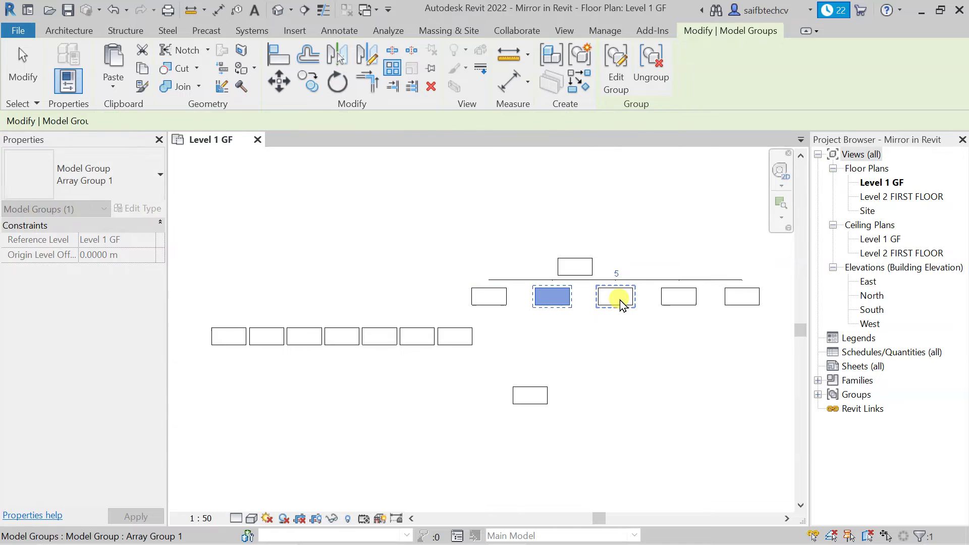
Move the last desk of the five-item array straight down, and undo the move
left_click(741, 302)
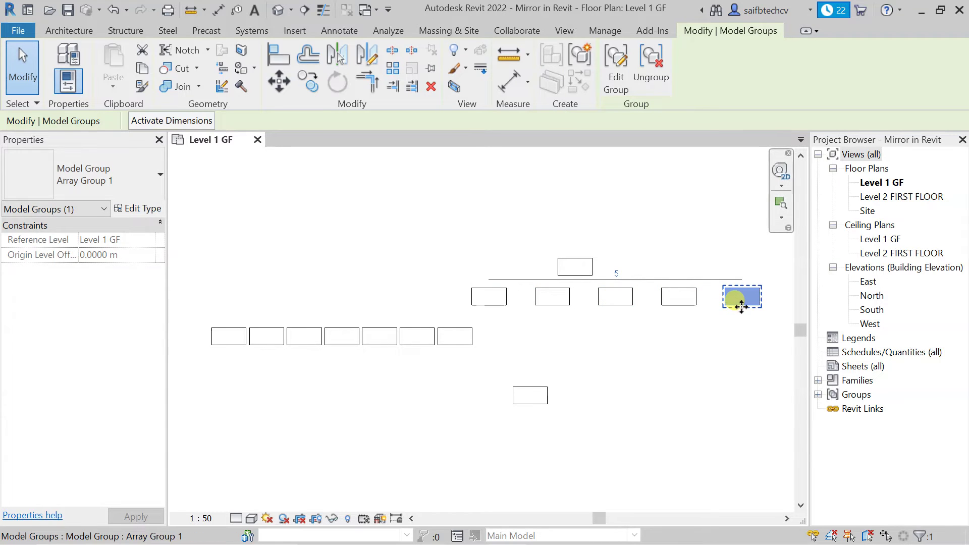
left_click_drag(742, 298, 737, 417)
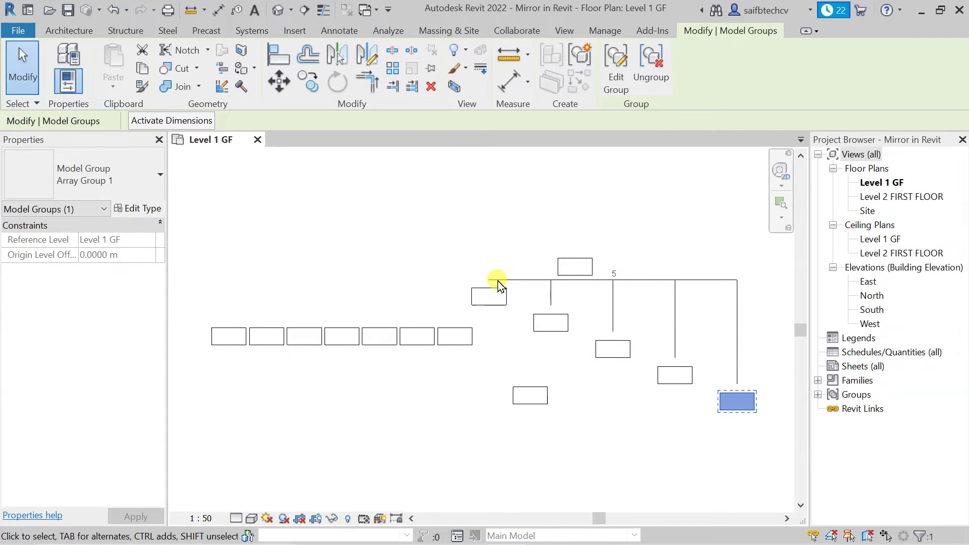
key("ctrl+z")
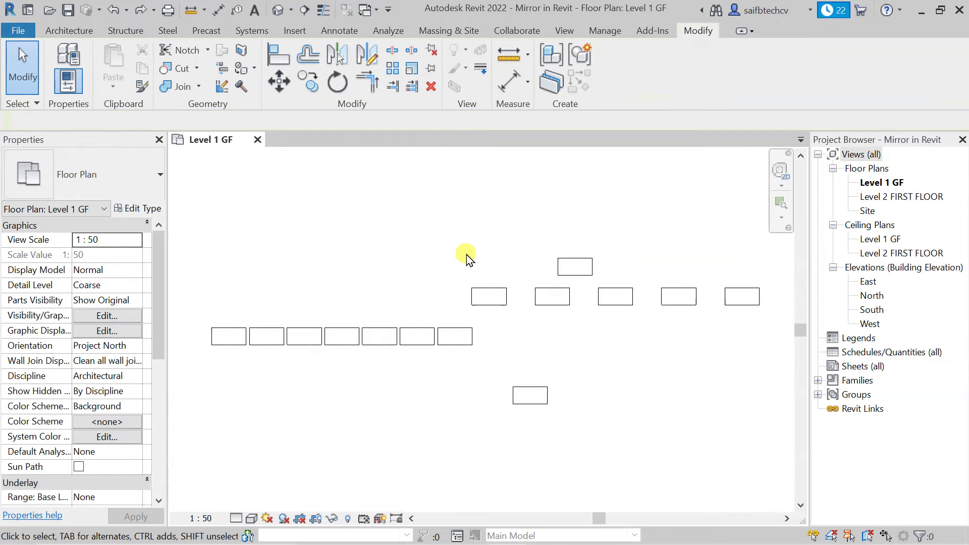
Draw a detail-line circle with a radius of about 18.7 m in the empty area above the desks
middle_click_drag(650, 323, 563, 315)
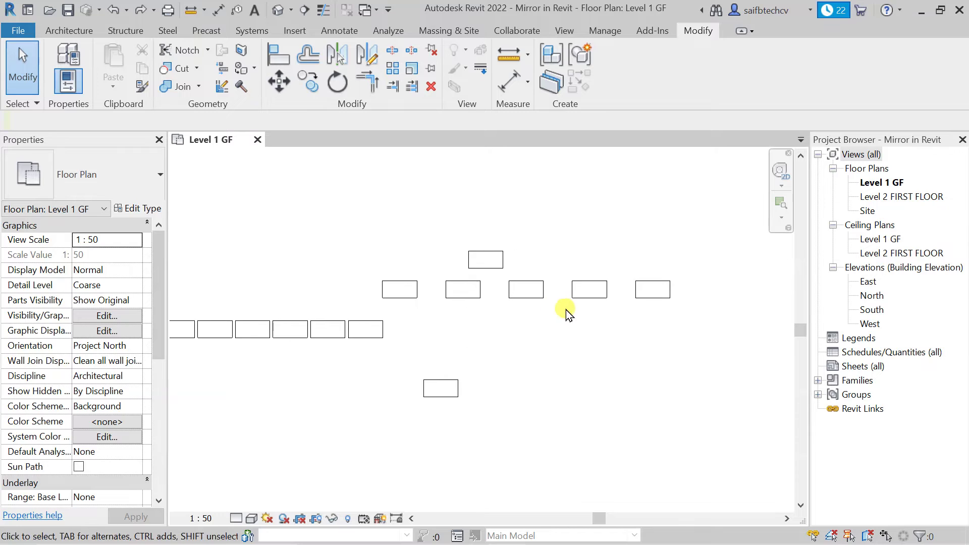
left_click(604, 300)
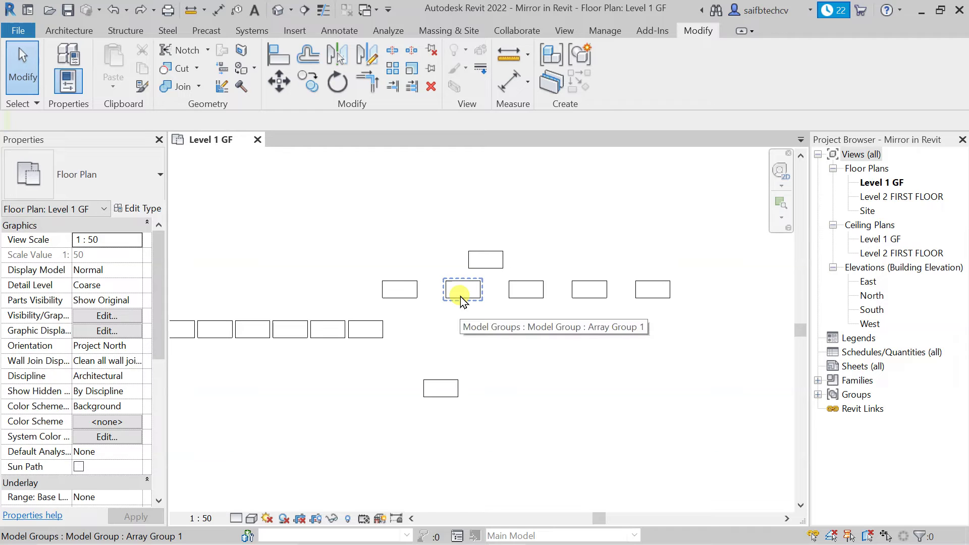
scroll(525, 290, "down", 2)
middle_click_drag(591, 275, 578, 297)
scroll(492, 282, "down", 1)
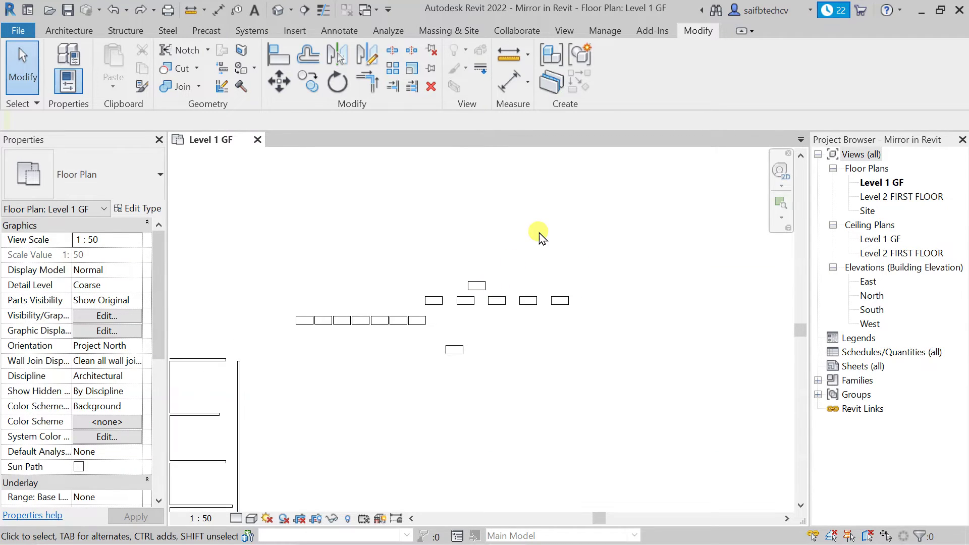
middle_click_drag(539, 232, 453, 354)
middle_click_drag(497, 283, 455, 307)
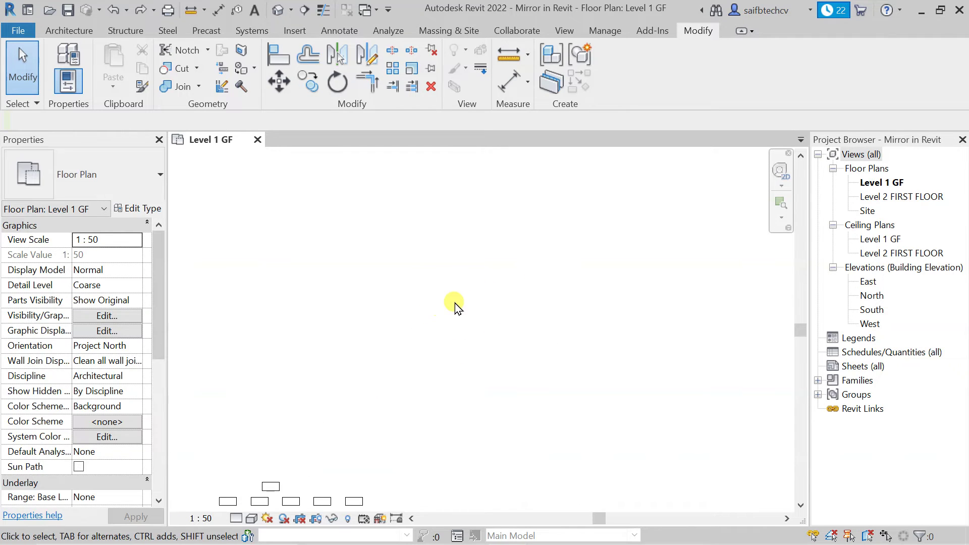
left_click(335, 36)
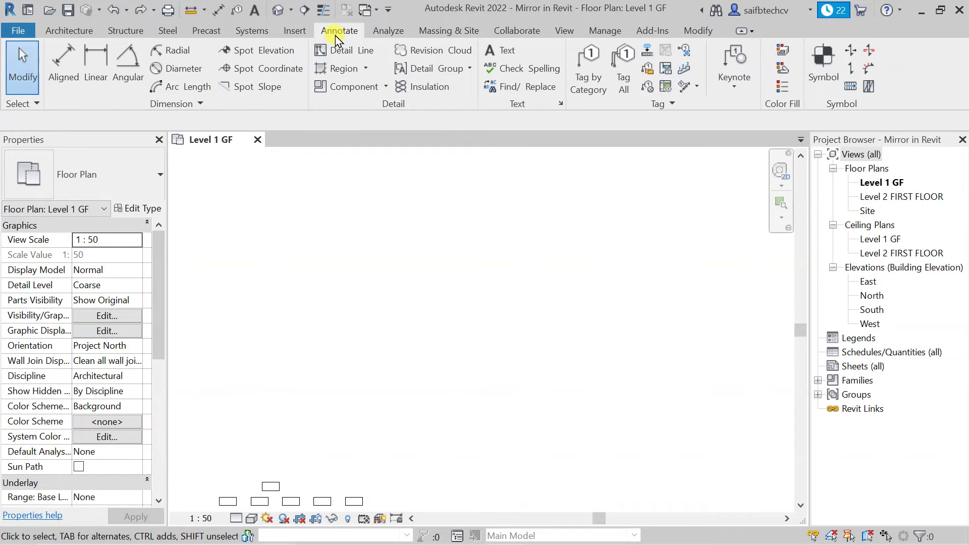
left_click(353, 50)
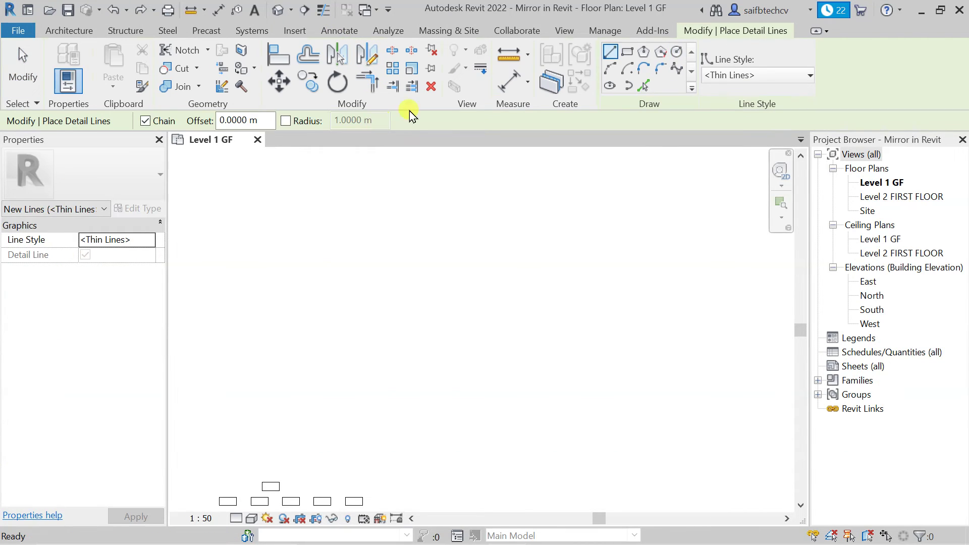
left_click(448, 256)
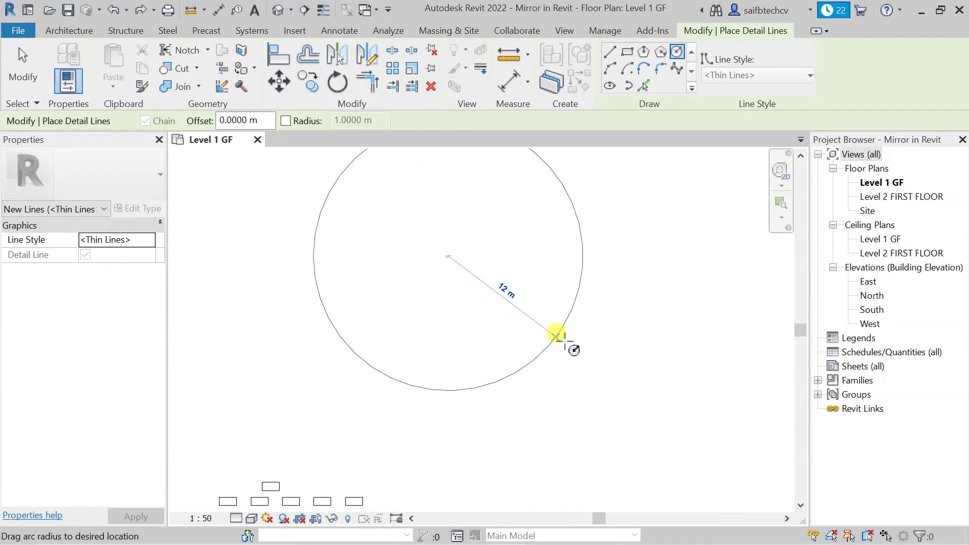
left_click(653, 316)
scroll(653, 317, "down", 2)
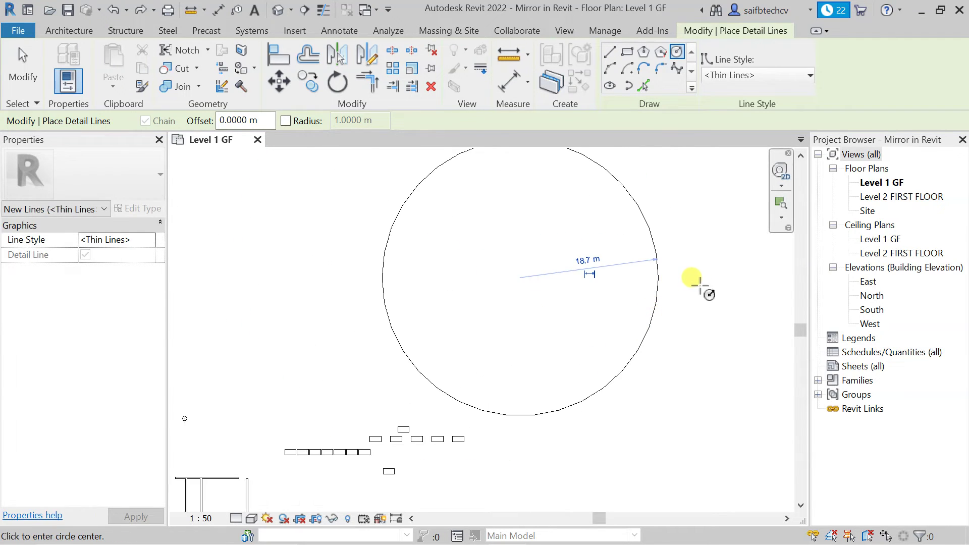
middle_click_drag(703, 301, 707, 311)
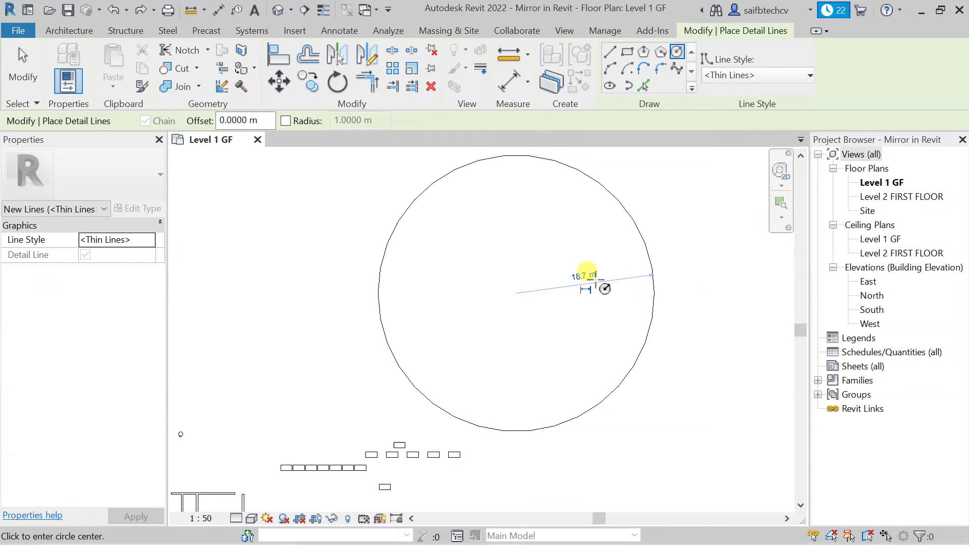
Set the circle's radius to 10 m and finish placing detail lines
left_click(584, 275)
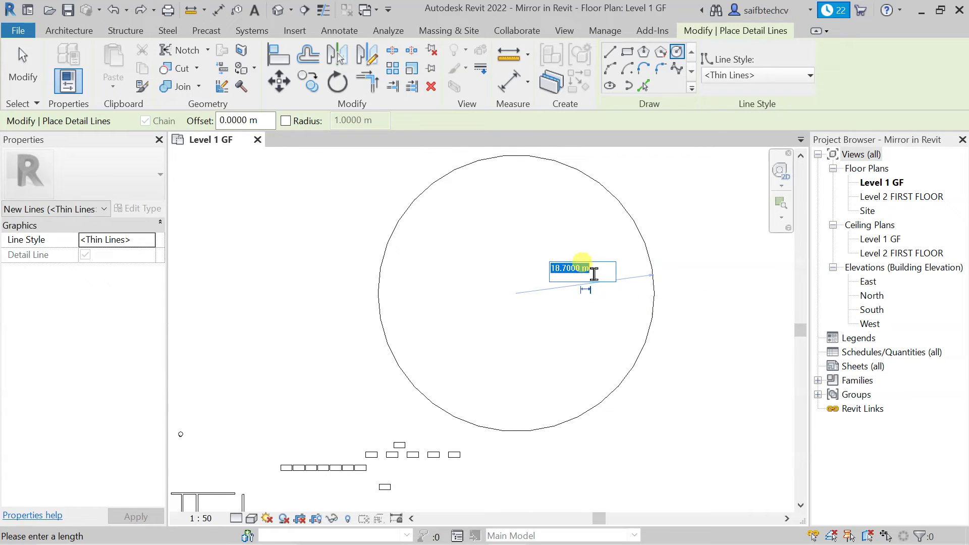
type("10")
key("Return")
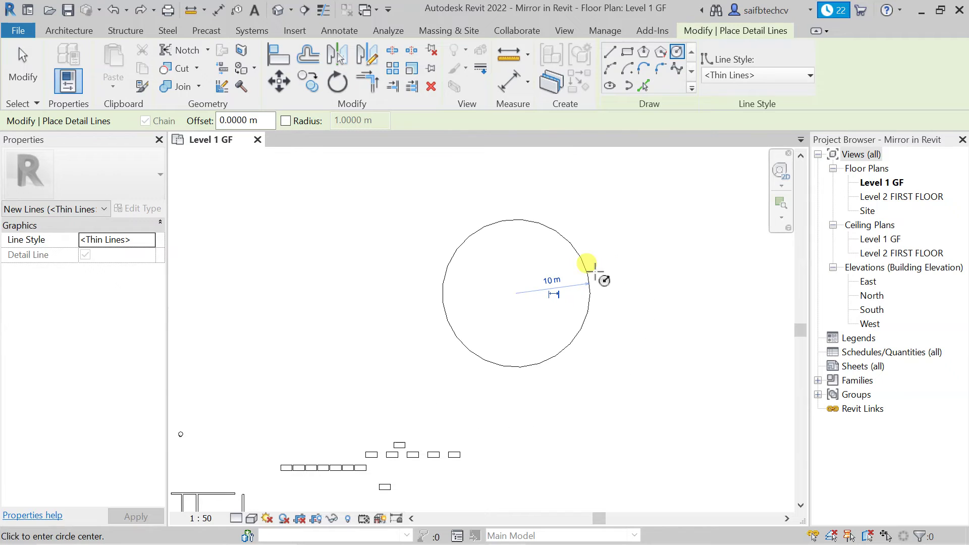
scroll(558, 318, "up", 1)
key("Escape")
key("Escape")
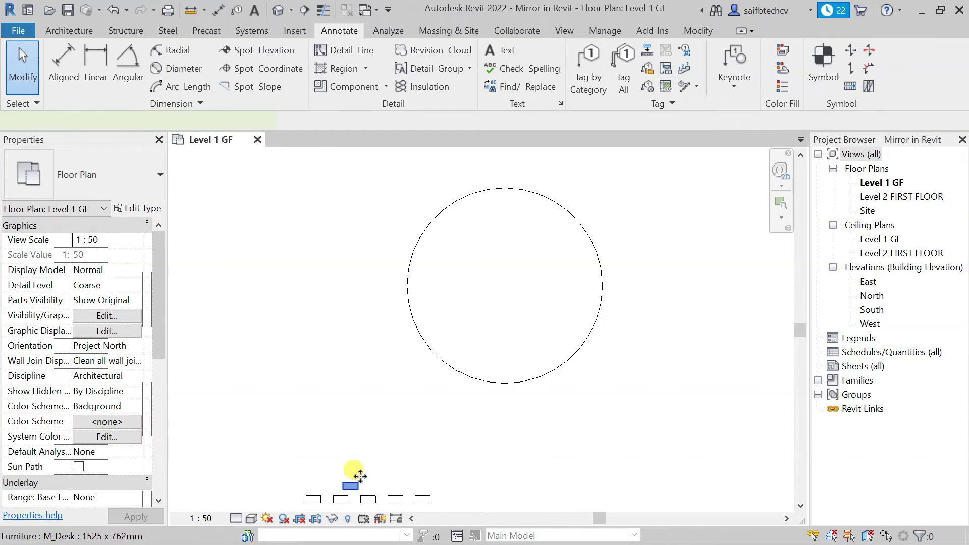
Move the single desk above the five-desk array onto the topmost point of the circle
left_click_drag(353, 484, 505, 187)
middle_click_drag(606, 222, 557, 289)
scroll(456, 255, "up", 2)
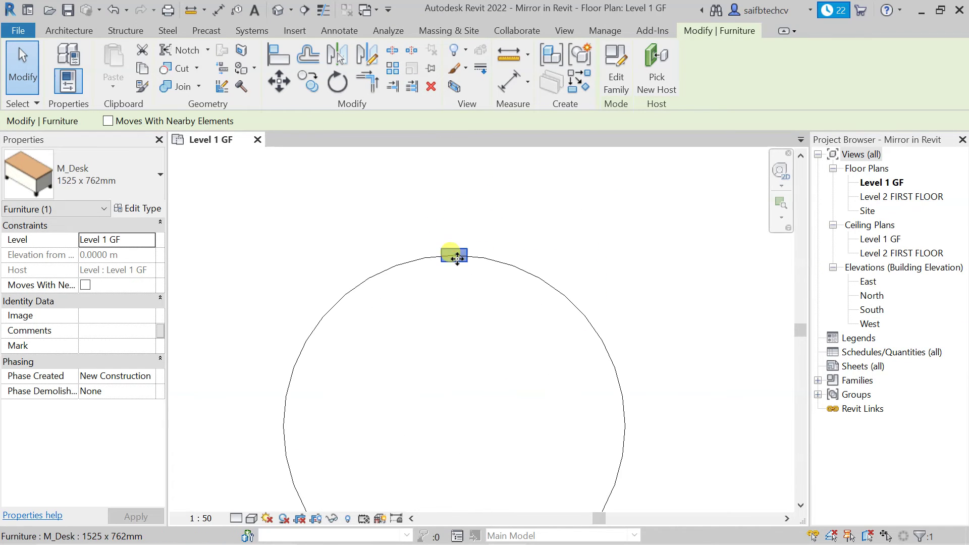
scroll(466, 345, "down", 2)
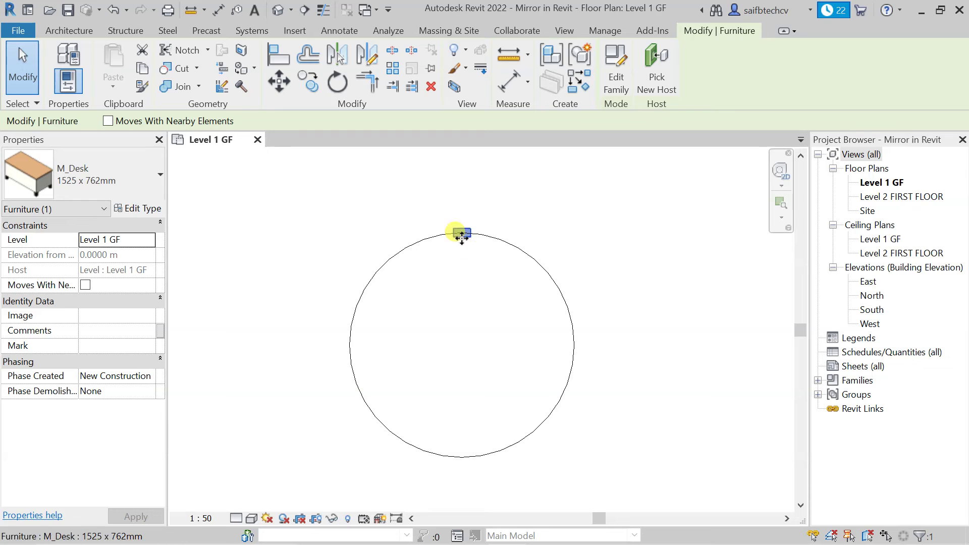
Start a grouped radial array of the desk on the circle with 10 items, 2nd spacing and an angle of 45
key("a")
key("r")
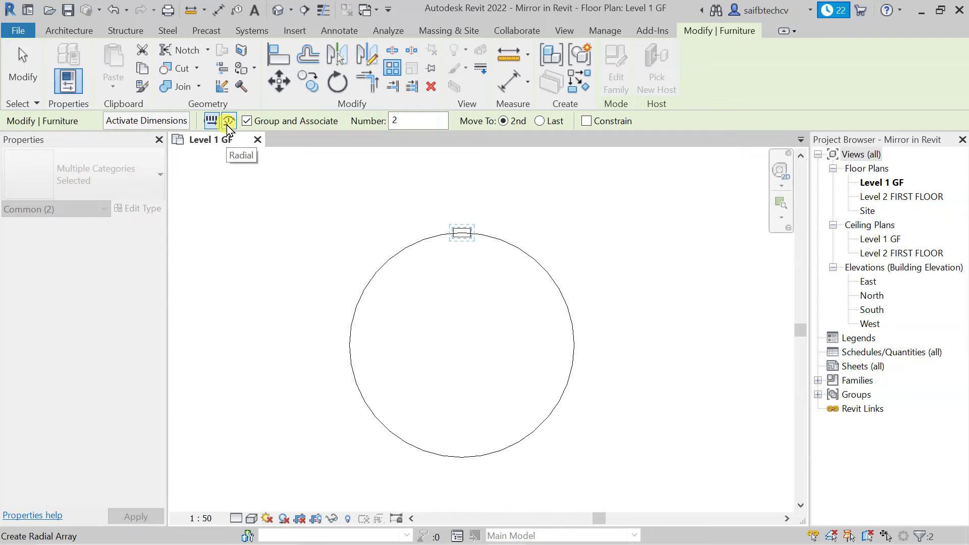
left_click(227, 123)
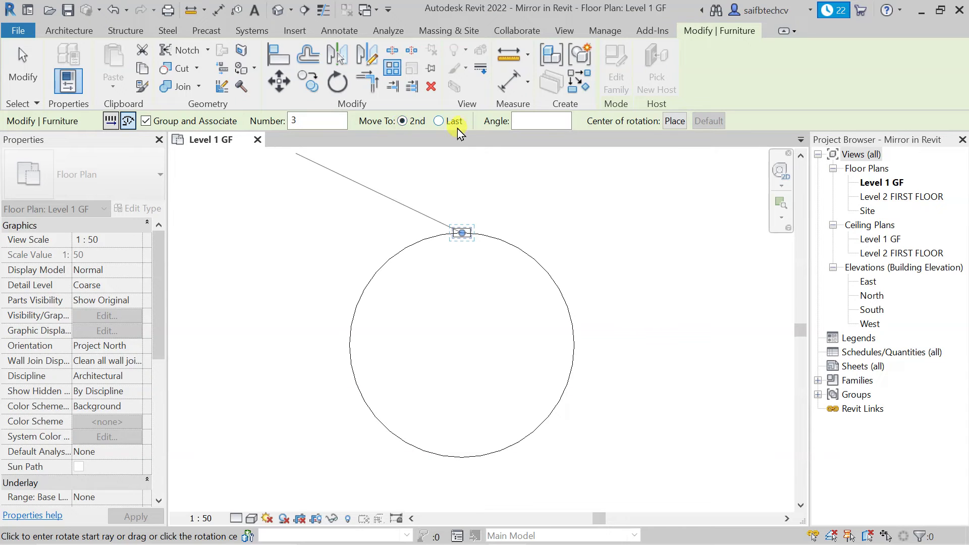
double_click(325, 120)
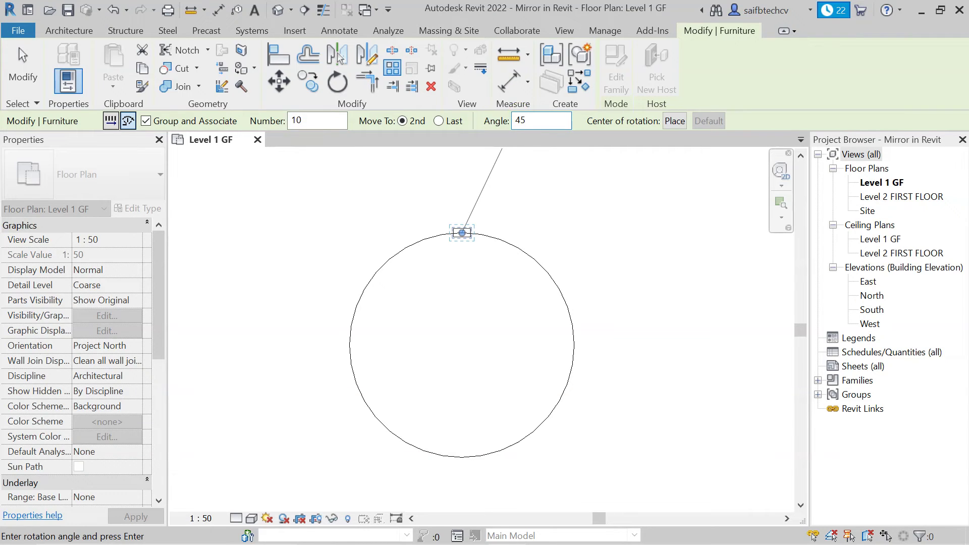
left_click(605, 174)
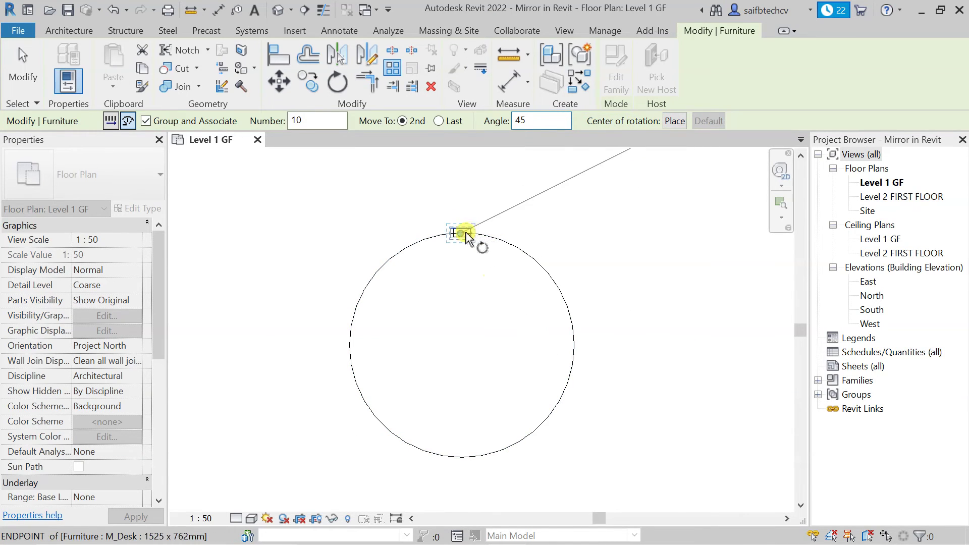
scroll(466, 233, "up", 2)
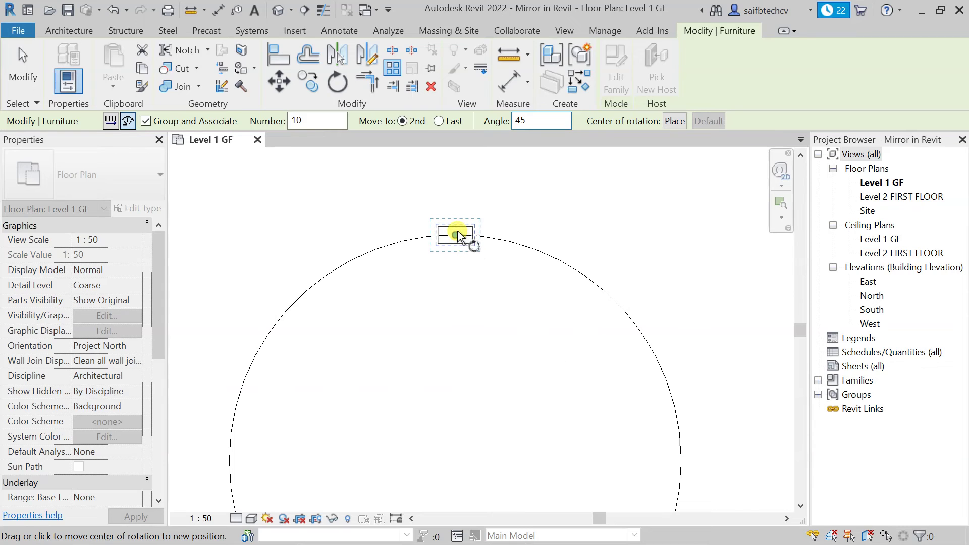
scroll(484, 249, "down", 2)
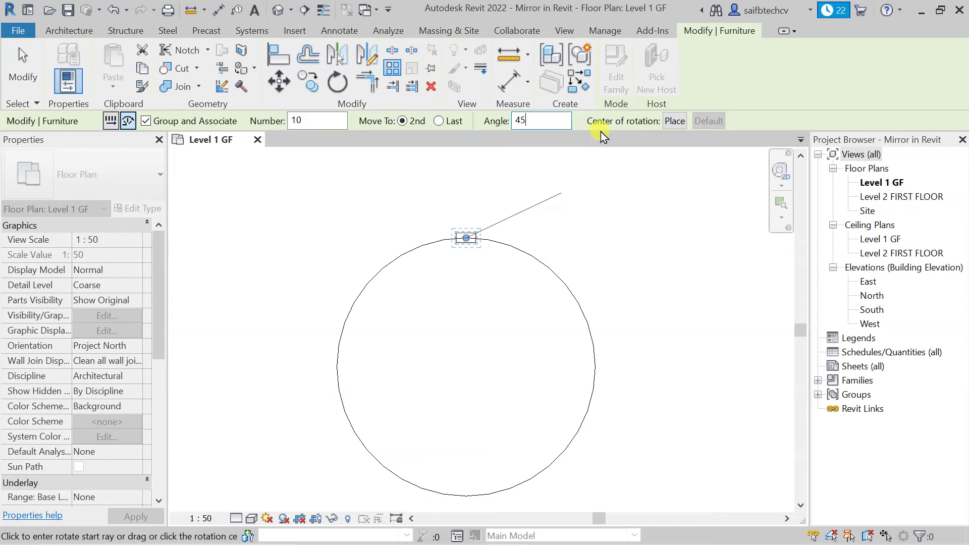
Place the rotation centre at the circle's centre and set the clockwise spacing to the second desk with start and end rays
left_click(676, 125)
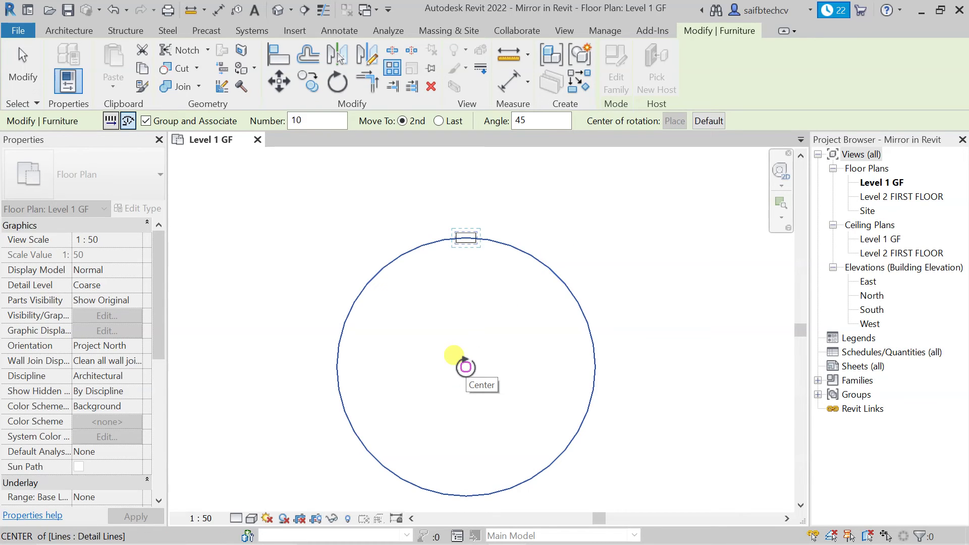
left_click(464, 364)
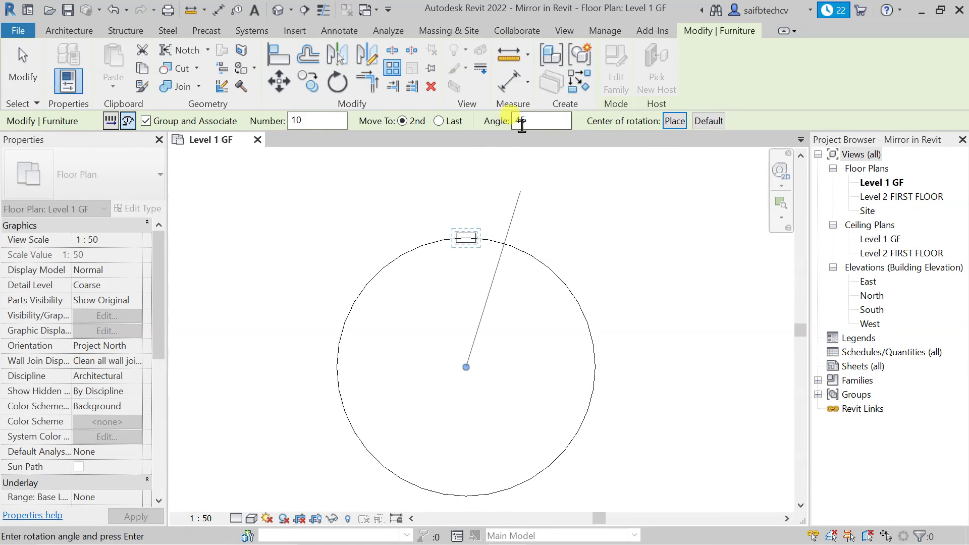
left_click(535, 259)
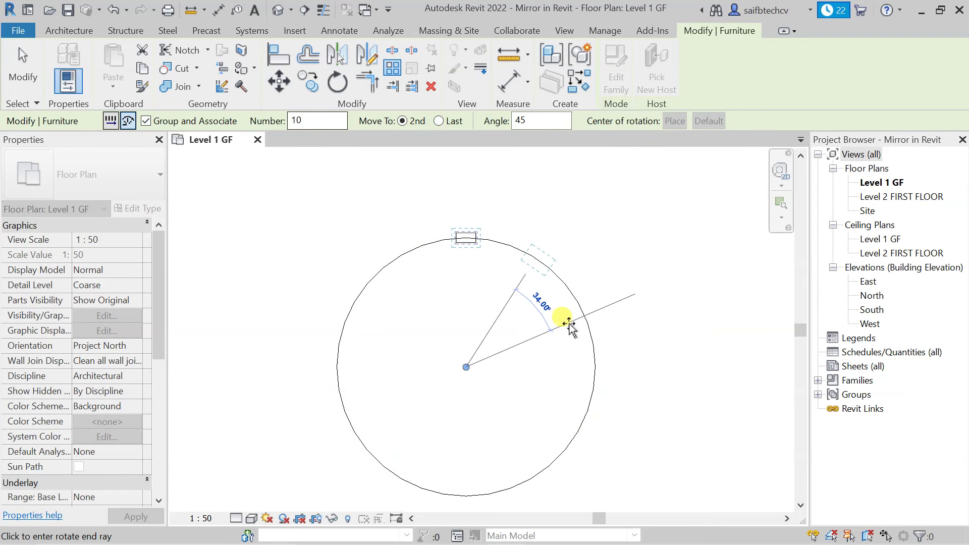
left_click(568, 325)
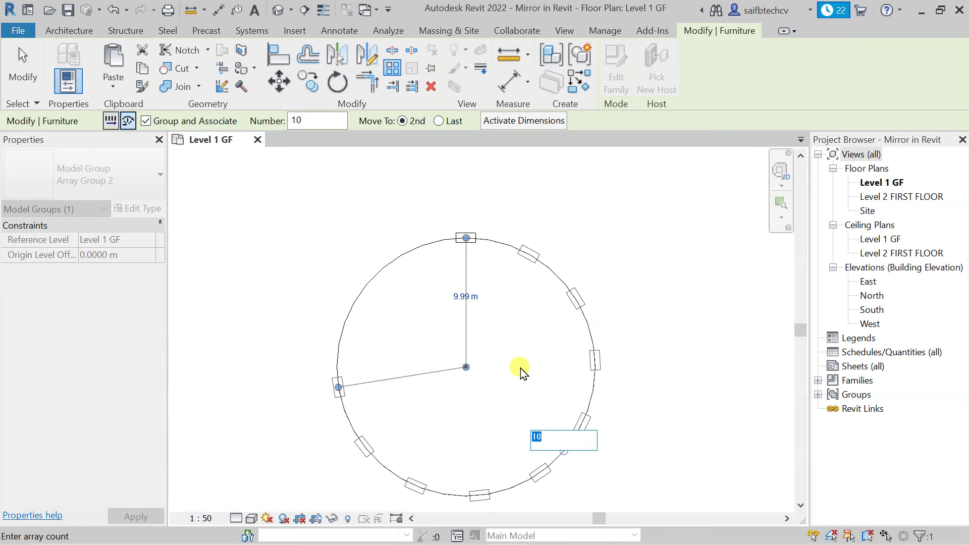
Set the radial array's count to 12 and clear the selection
type("12")
key("Return")
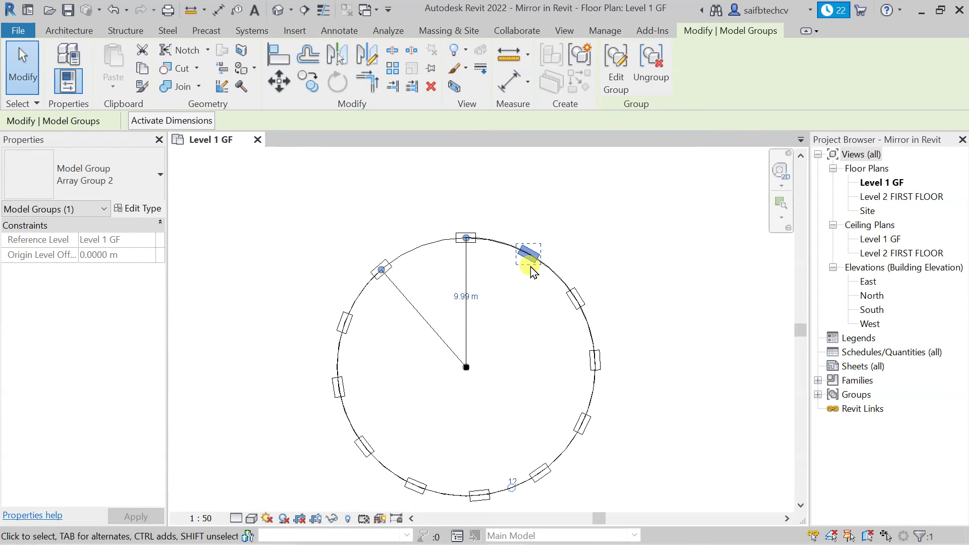
left_click(493, 304)
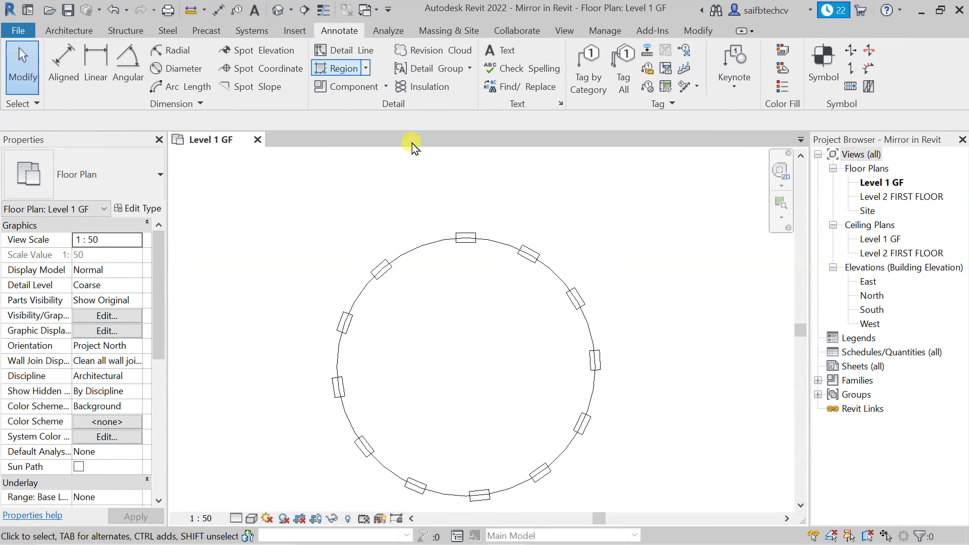
Open the default 3D view and examine the linear and radial desk arrays up close
left_click(275, 11)
scroll(645, 314, "up", 5)
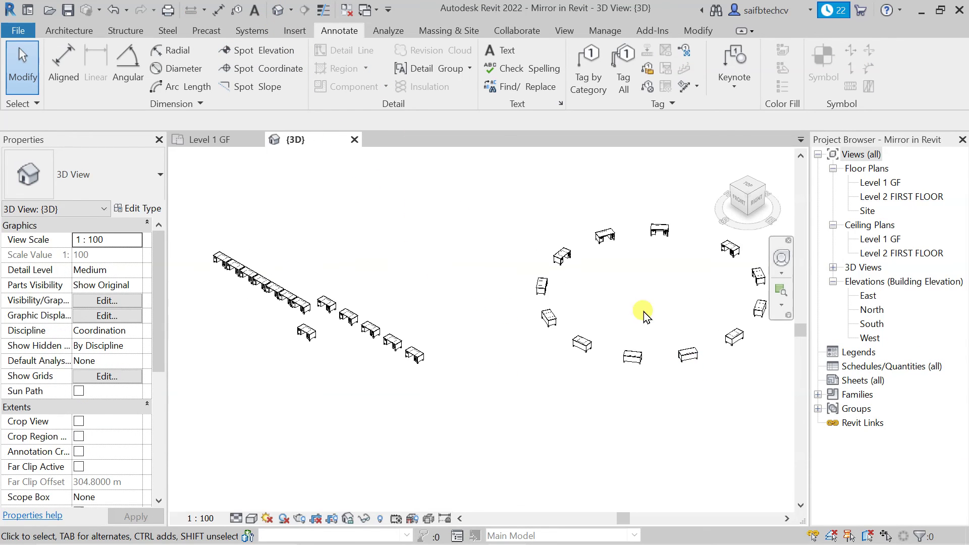
In the Level 1 GF plan, move the upper-left desk of the radial array outside the circle and remove its constraints
middle_click_drag(628, 295, 534, 342)
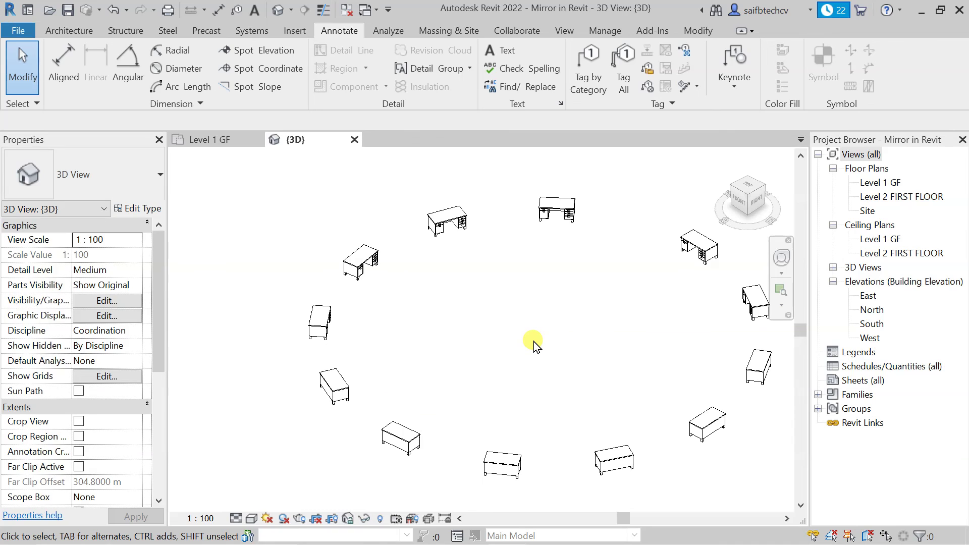
scroll(533, 341, "down", 3)
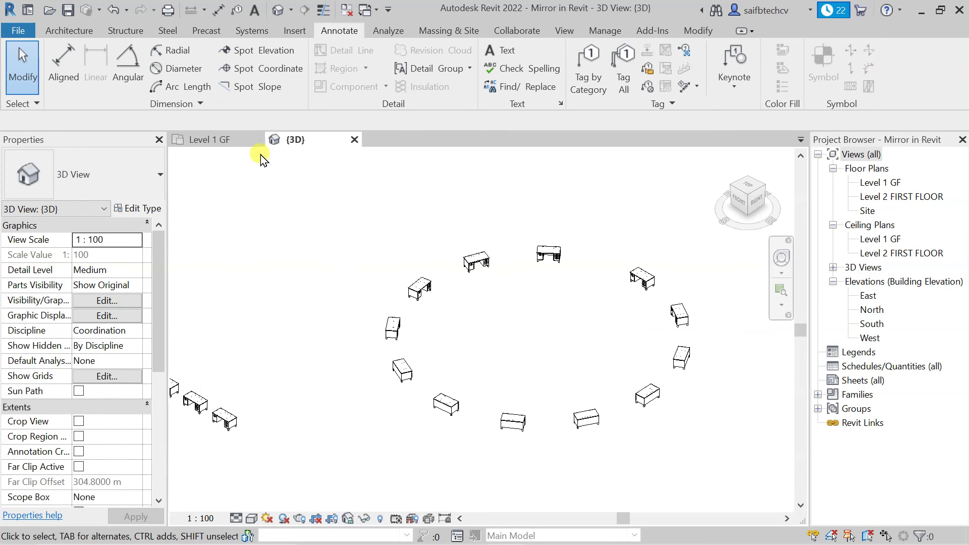
left_click(229, 144)
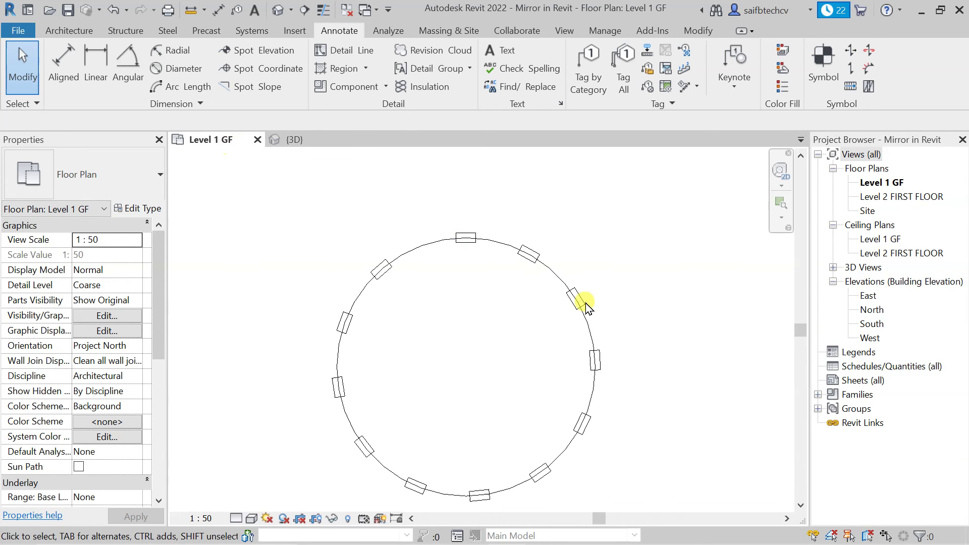
left_click(381, 270)
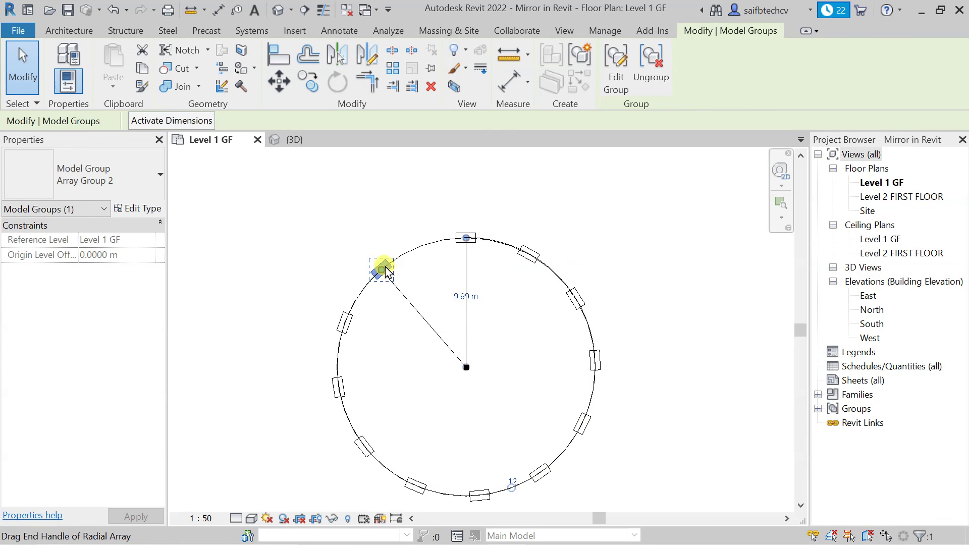
left_click_drag(385, 271, 404, 218)
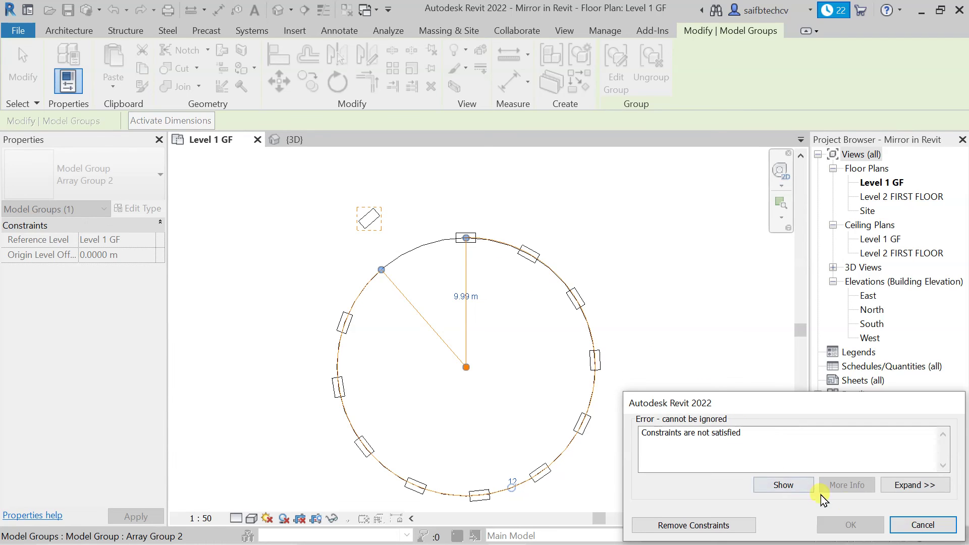
left_click(730, 527)
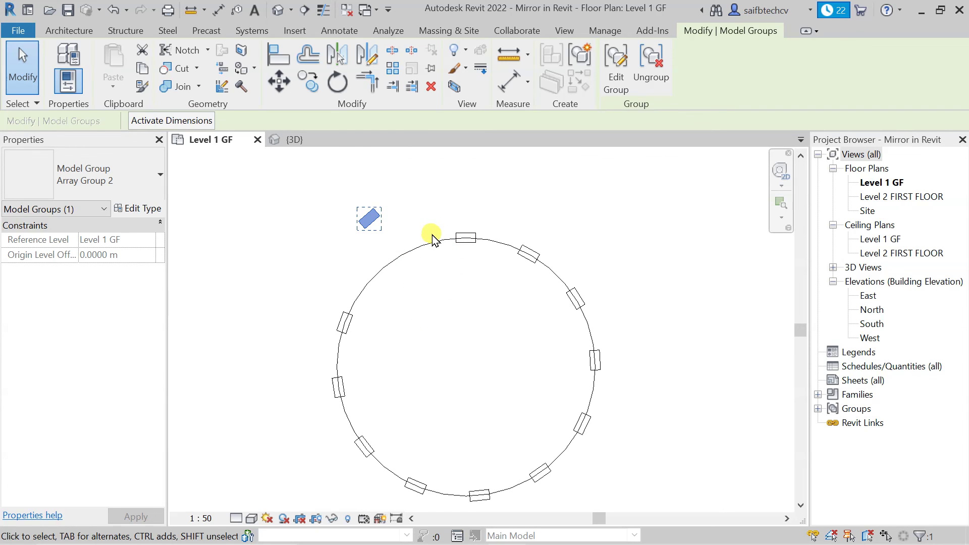
key("a")
key("r")
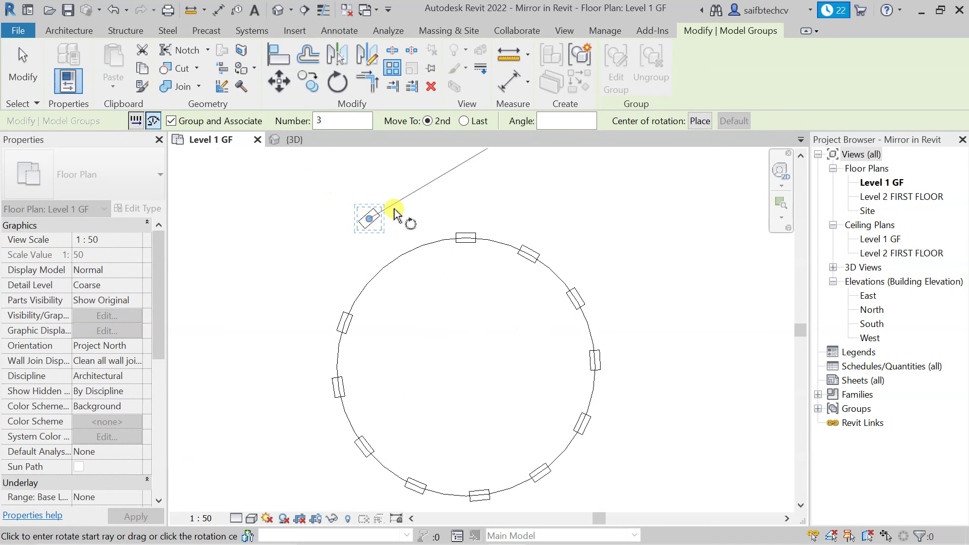
left_click(549, 153)
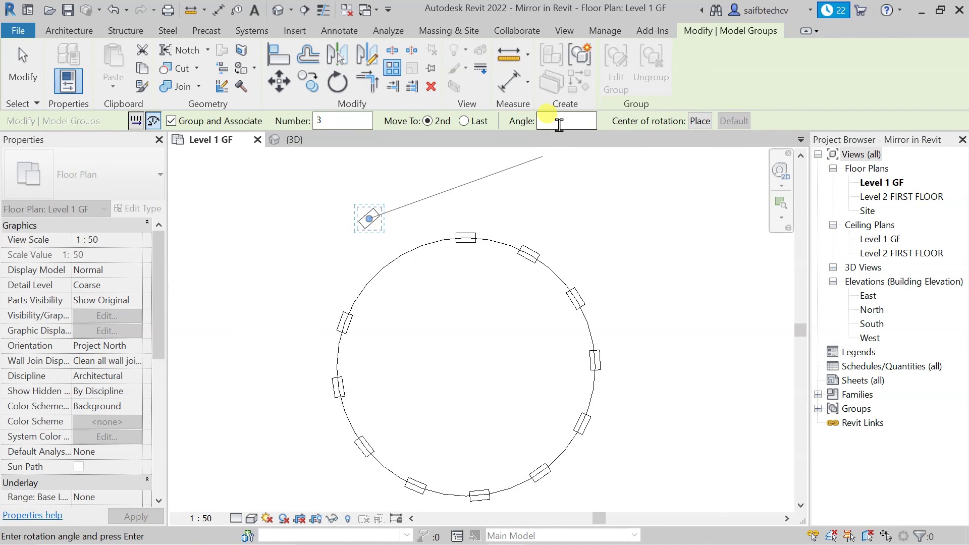
left_click(349, 126)
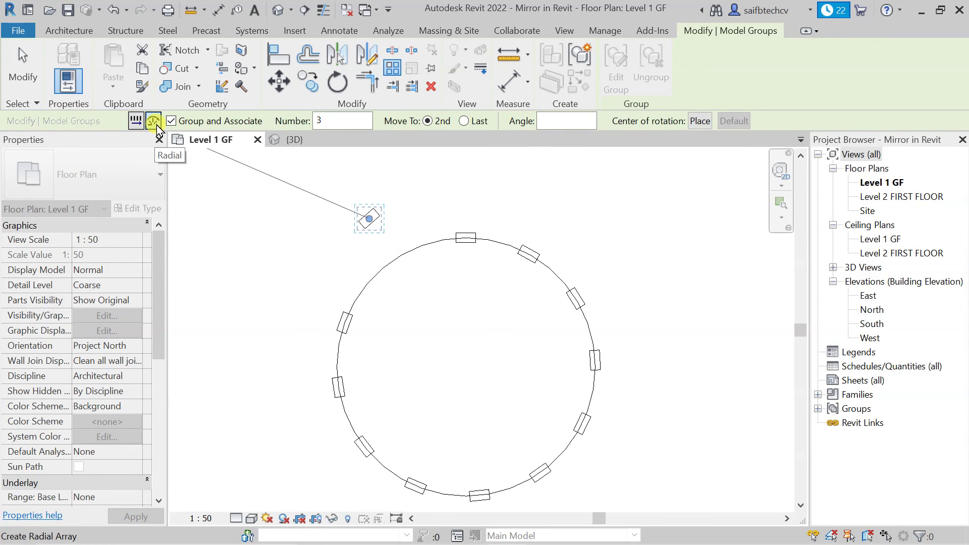
key("Escape")
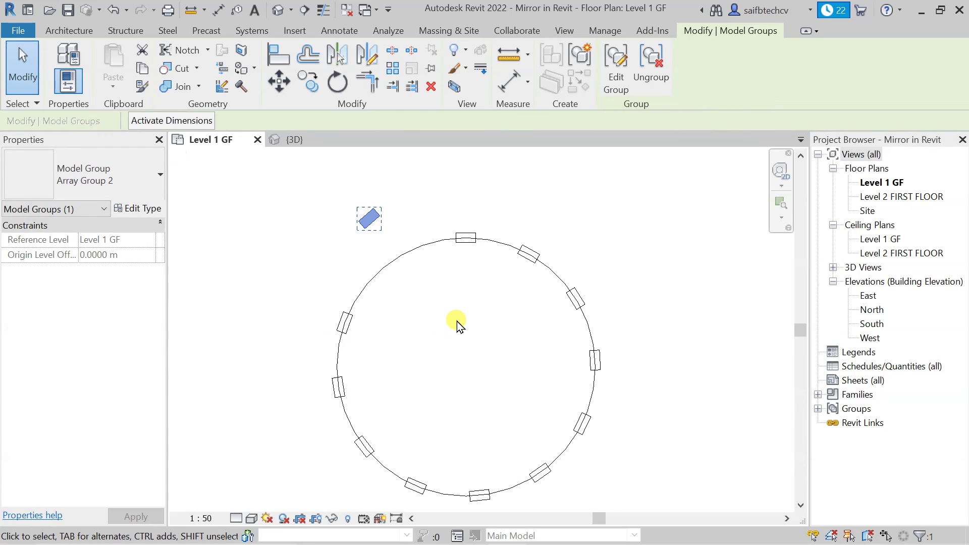